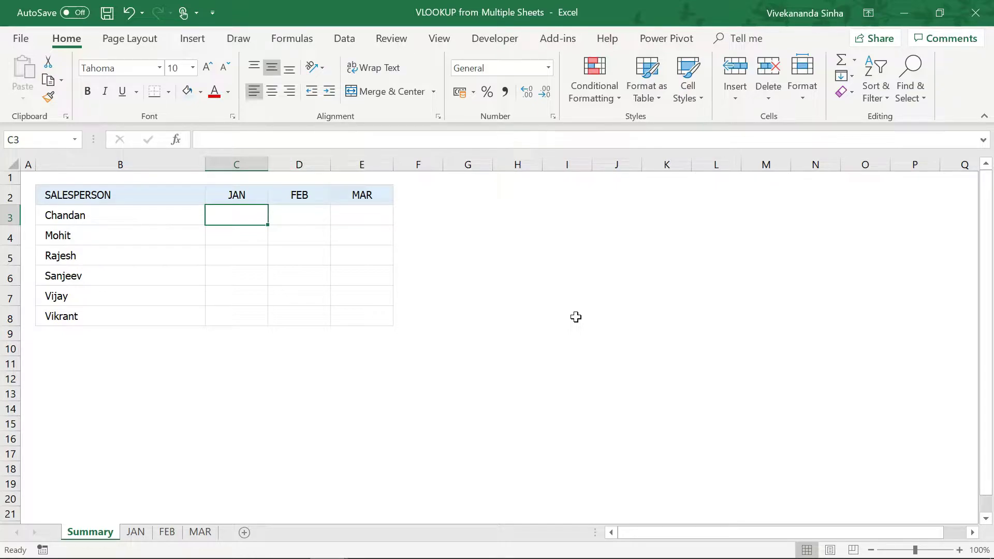
Review the JAN, FEB and MAR sales sheets, then return to Summary
click(132, 532)
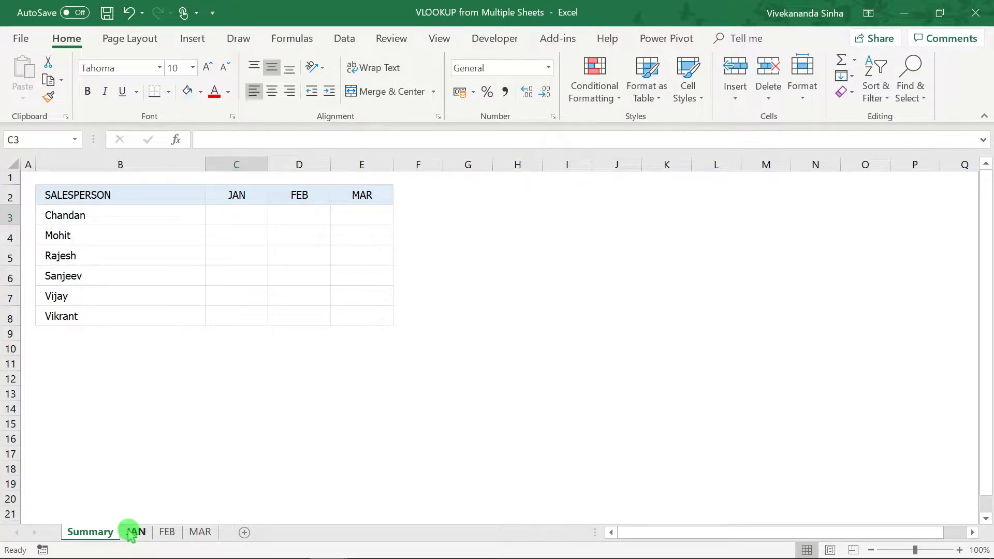
click(166, 533)
click(200, 533)
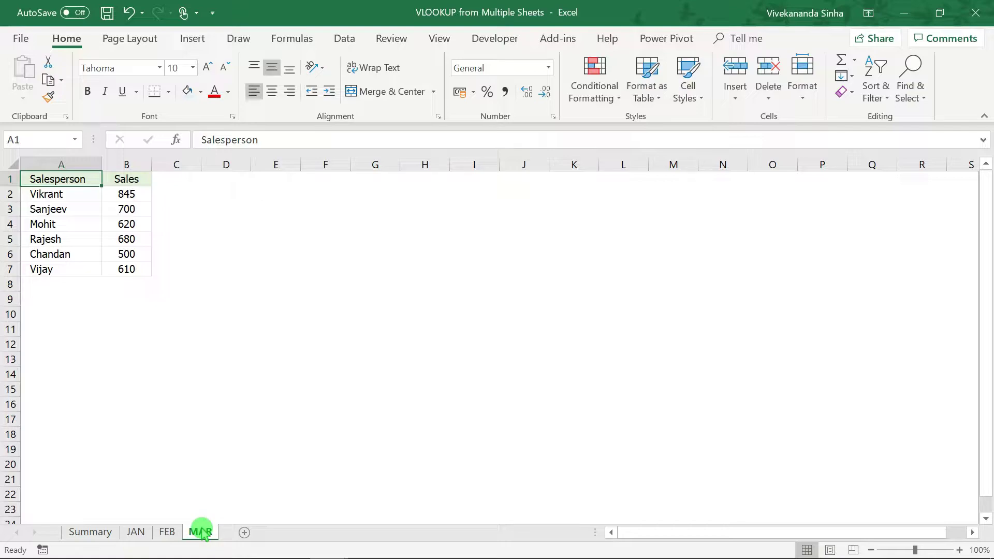
click(92, 532)
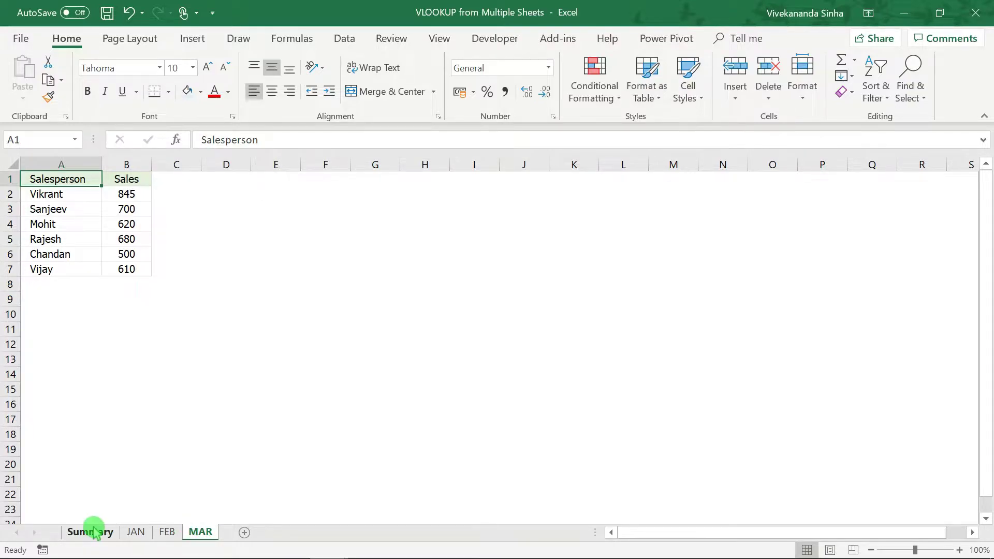
Look over the Summary table's salesperson names and JAN–MAR month columns, ending on Chandan's JAN cell
drag(151, 196, 134, 313)
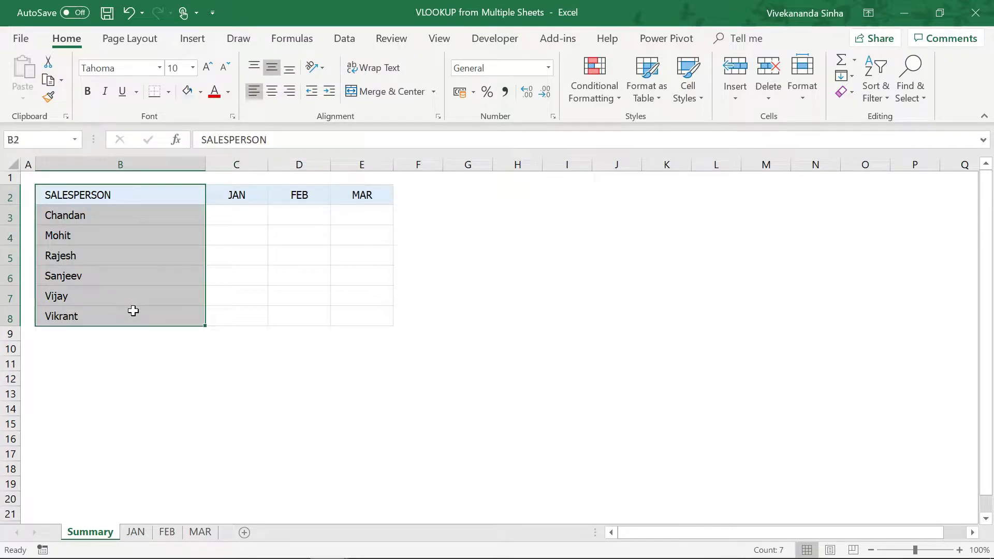
click(244, 192)
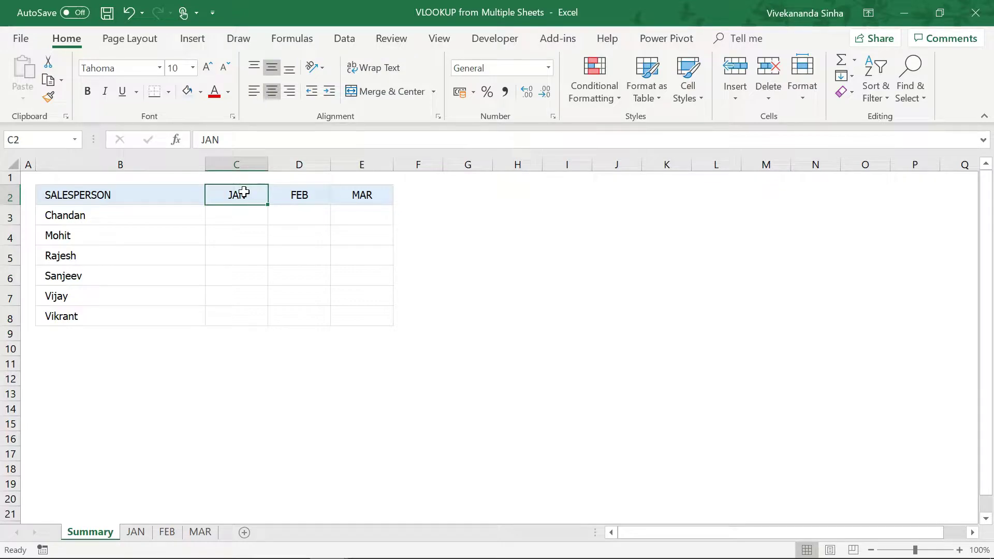
drag(244, 192, 362, 311)
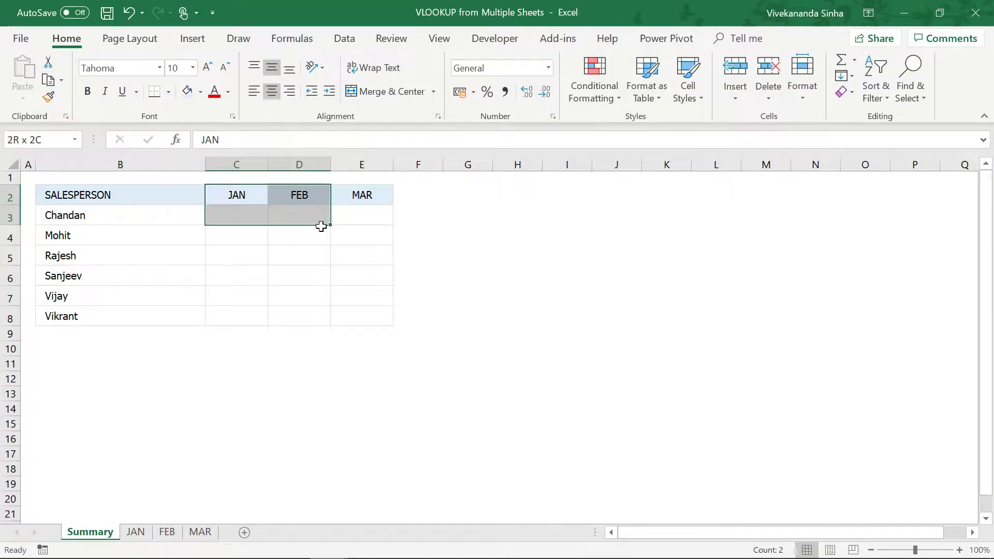
click(242, 216)
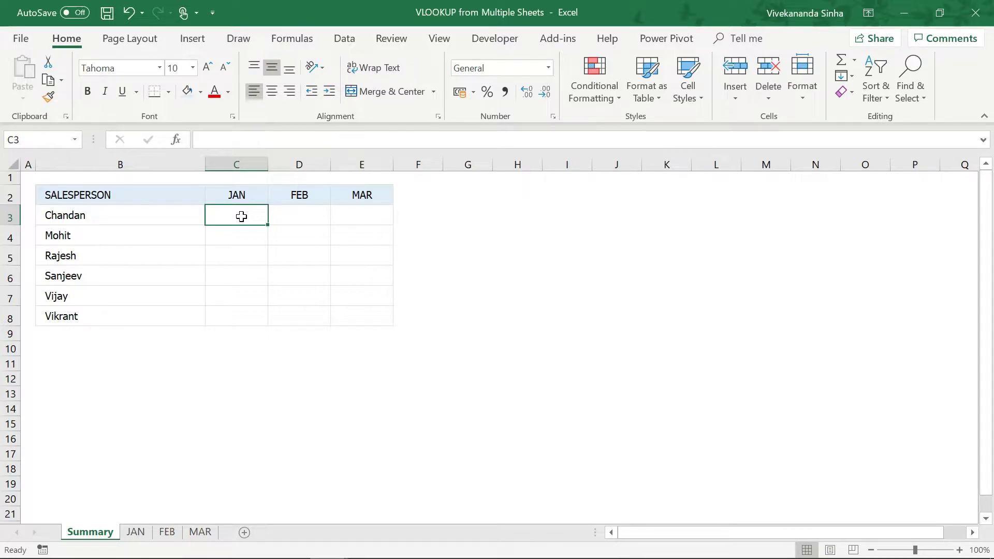
drag(242, 216, 352, 217)
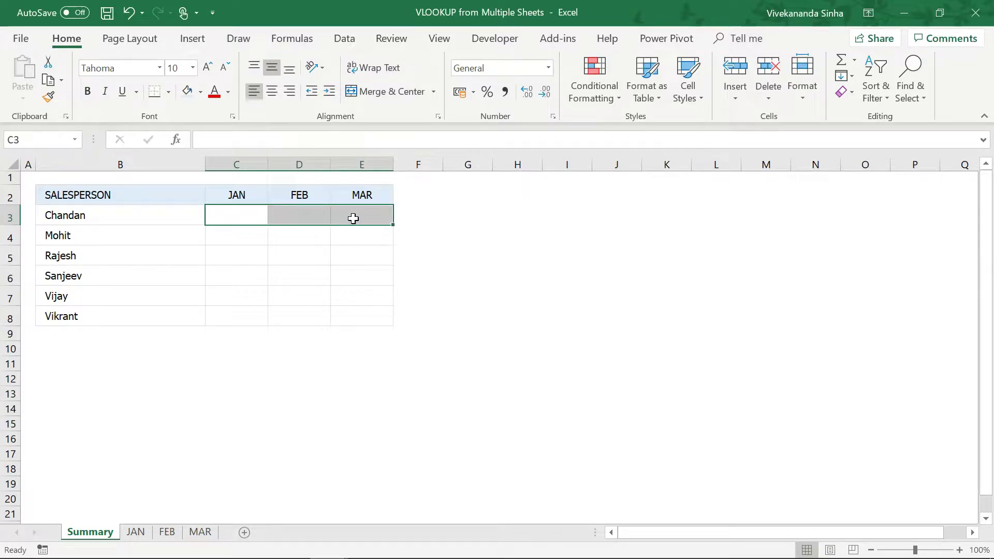
click(245, 214)
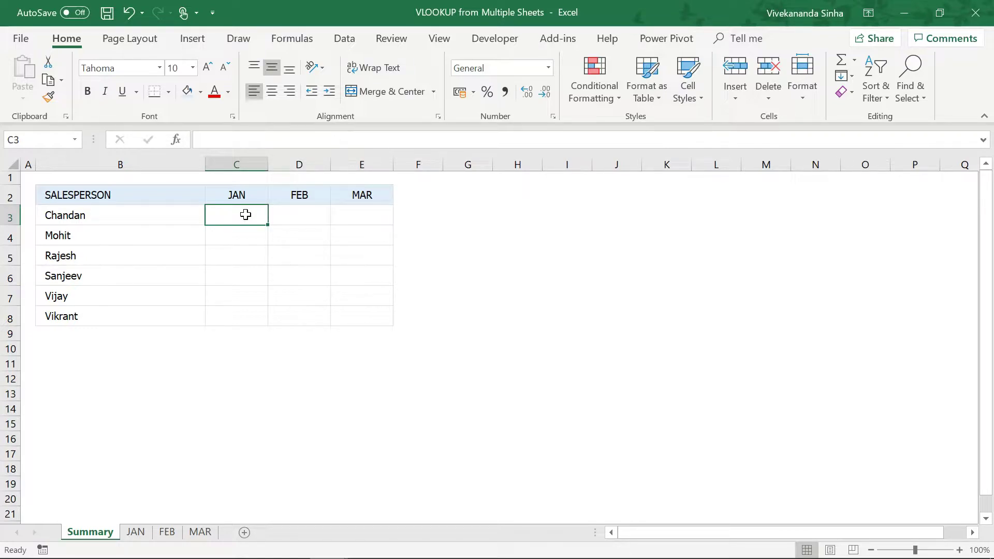
Enter =VLOOKUP($B3,JAN!$A:$B,2,0) in C3 so it returns 675
text(=v)
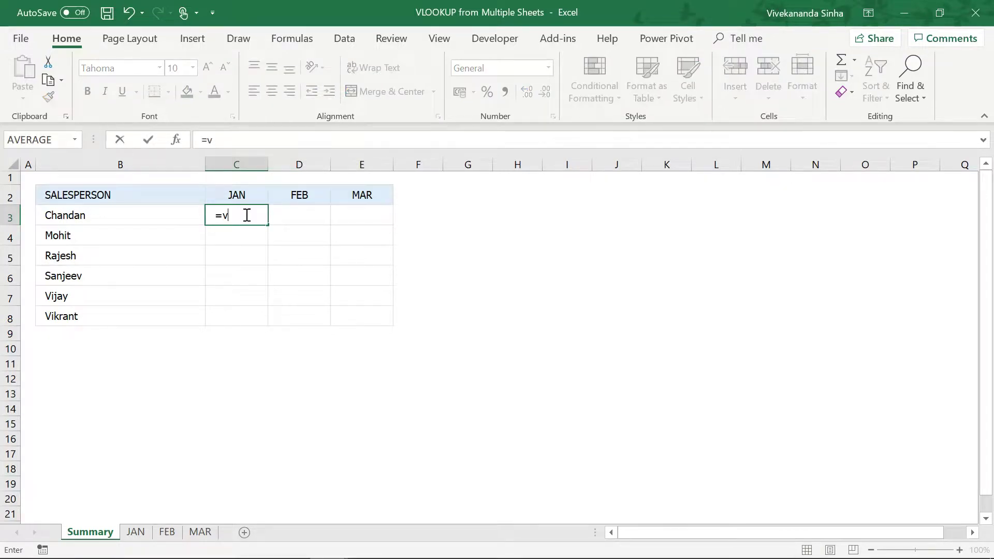
text(lo)
key(Tab)
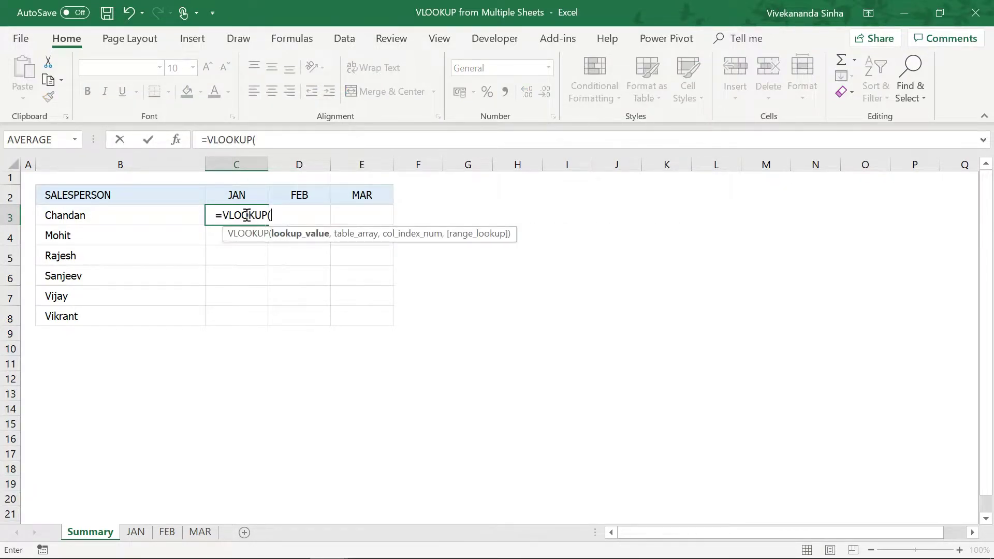
click(155, 213)
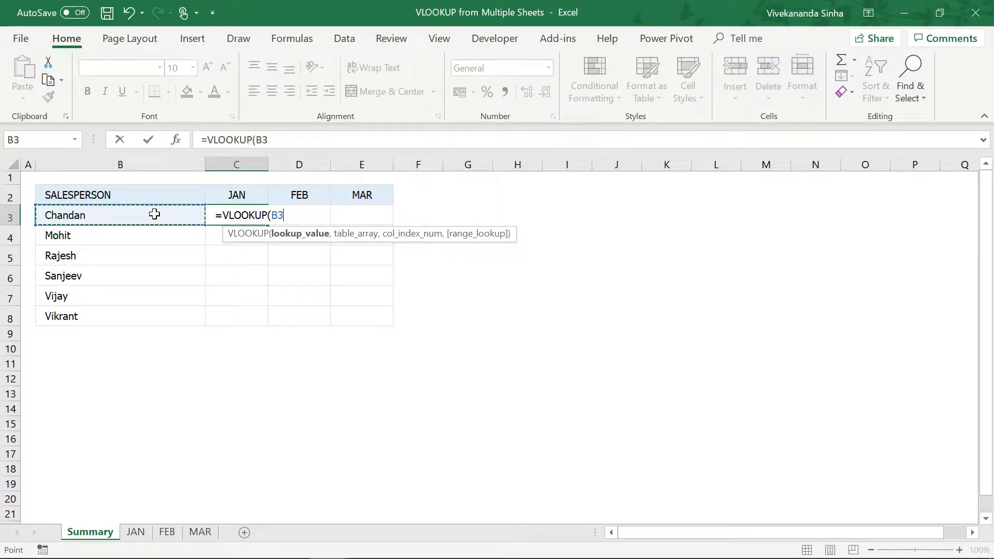
key(F4)
key(F4)
key(F4)
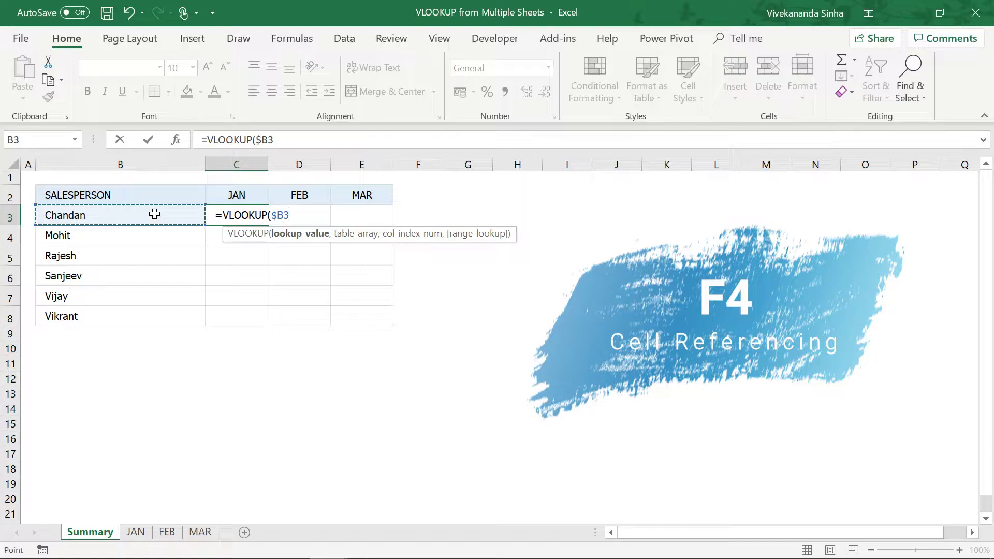
text(,)
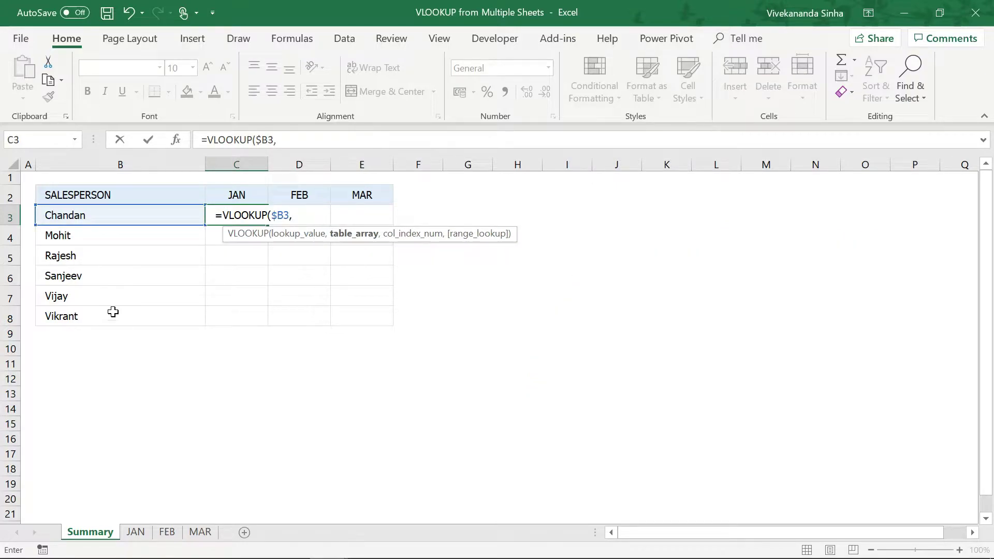
click(136, 532)
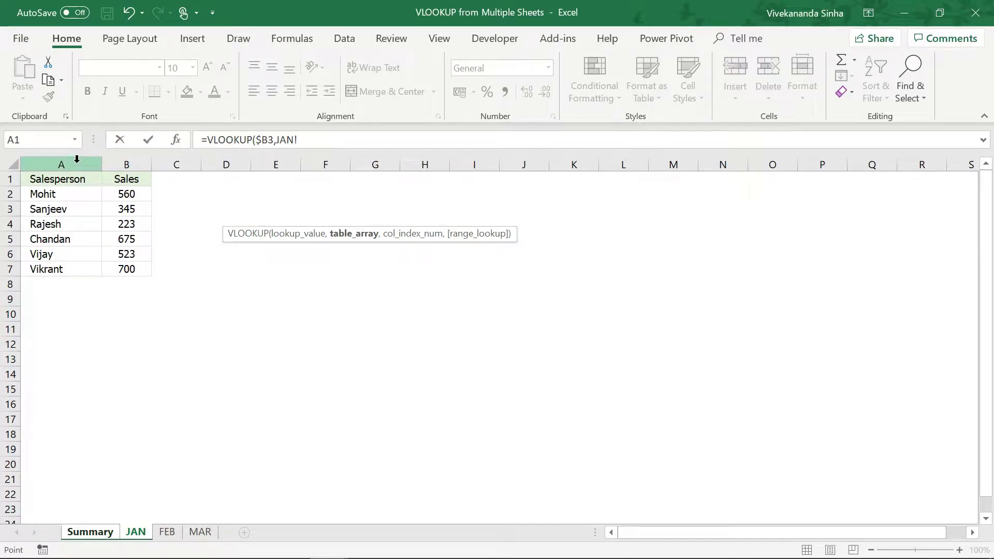
drag(77, 159, 113, 162)
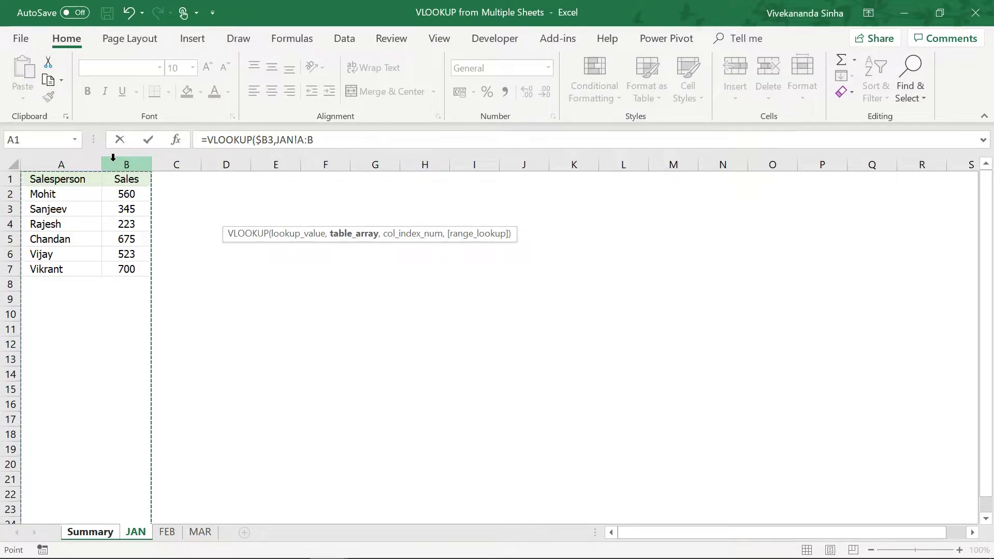
key(F4)
text($B,)
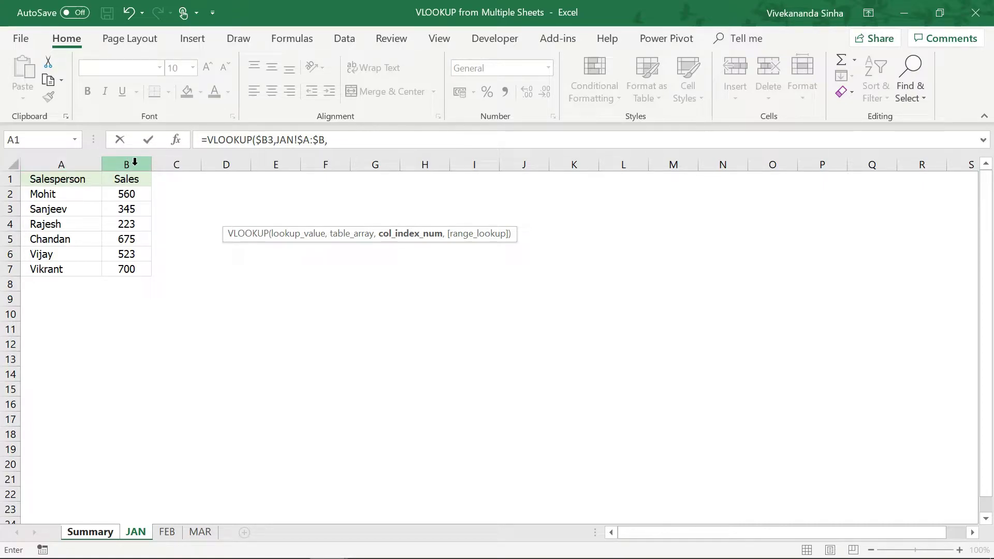
text(2,)
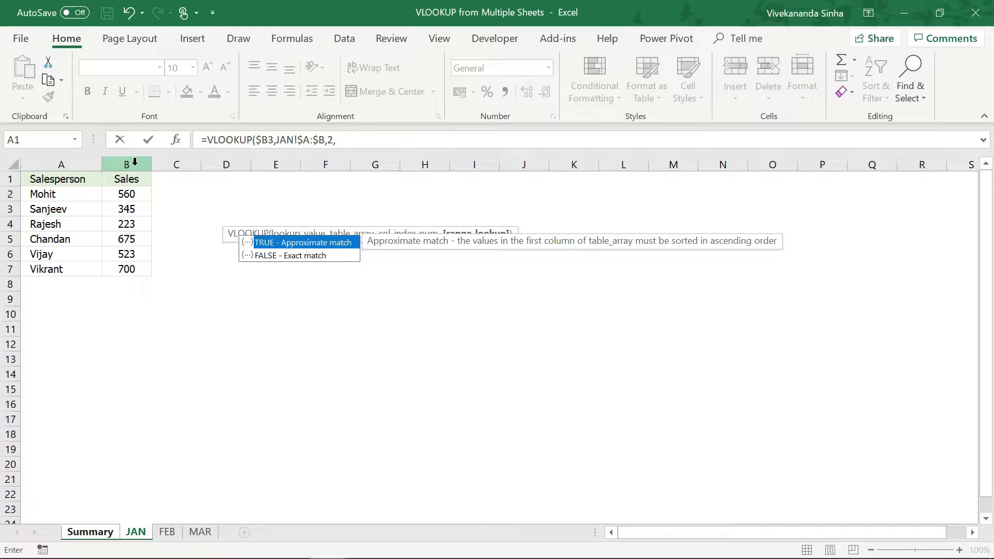
text(0)
text())
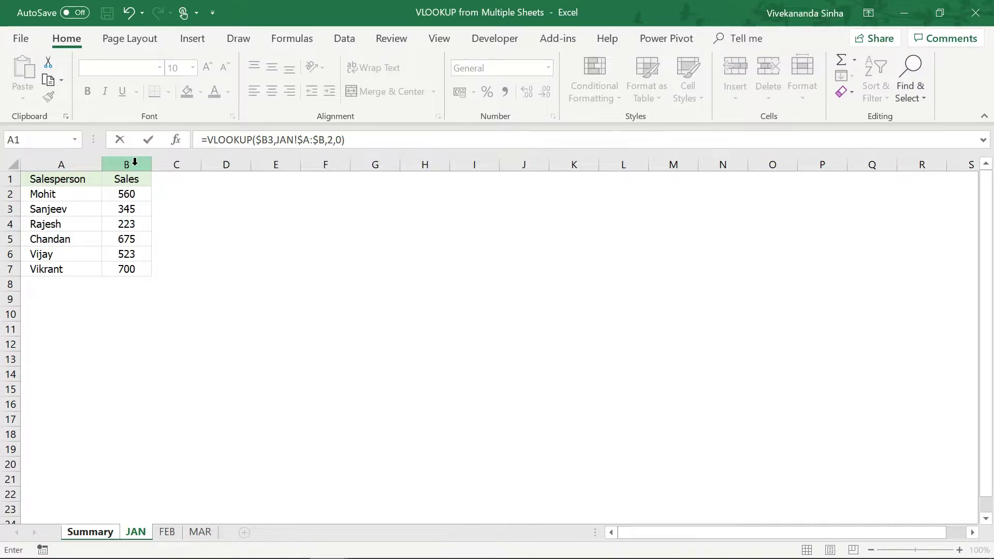
key(Return)
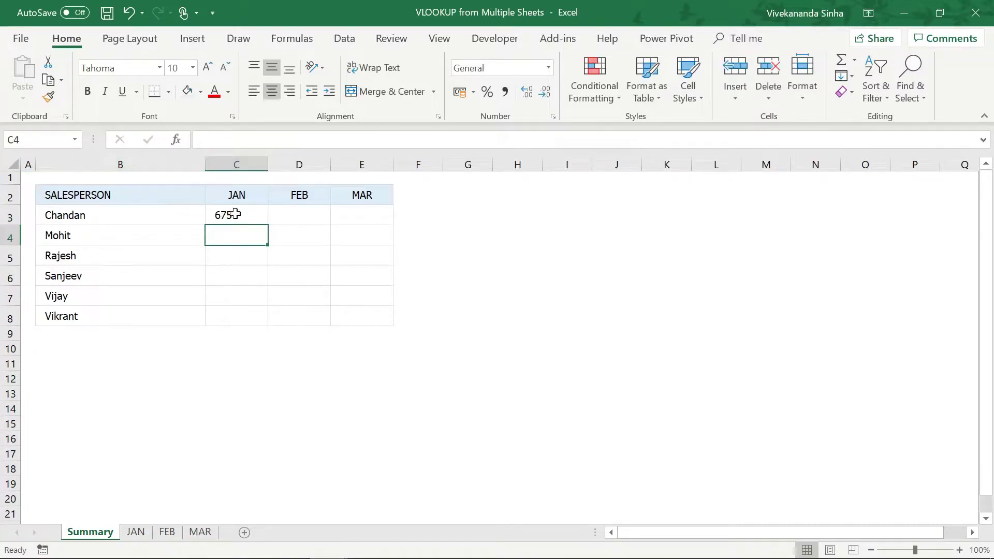
Fill C3's lookup down to C8, giving JAN values 675, 560, 223, 345, 523 and 700
click(235, 213)
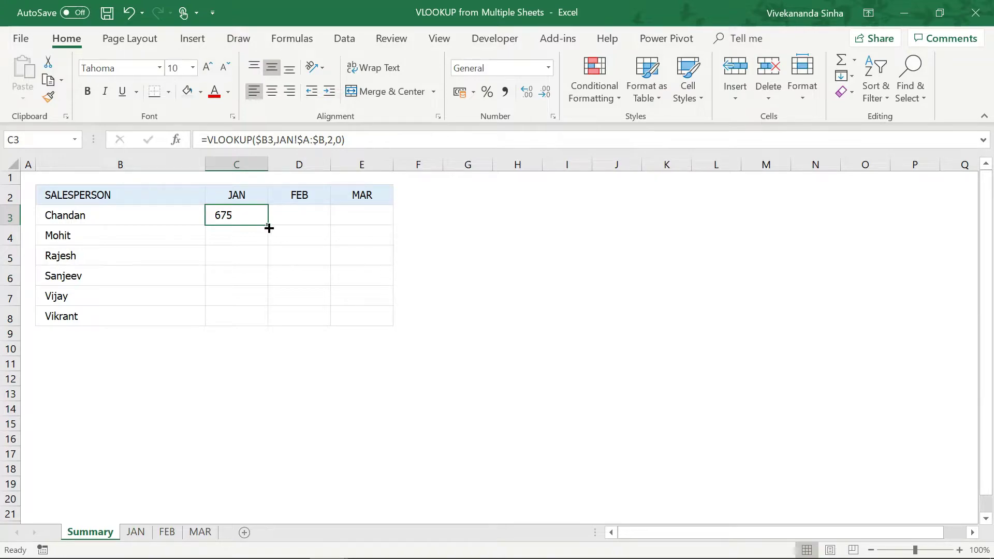
drag(268, 225, 264, 317)
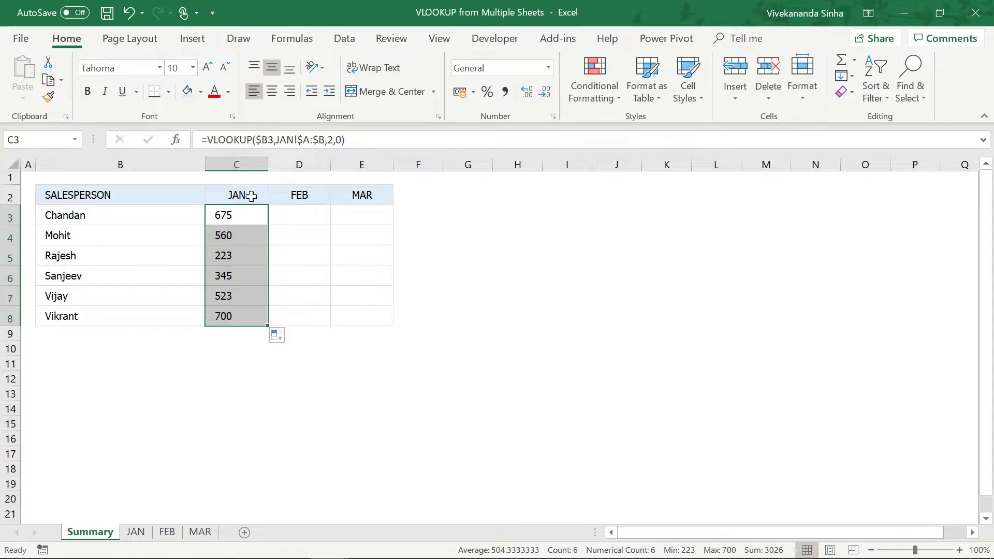
click(291, 219)
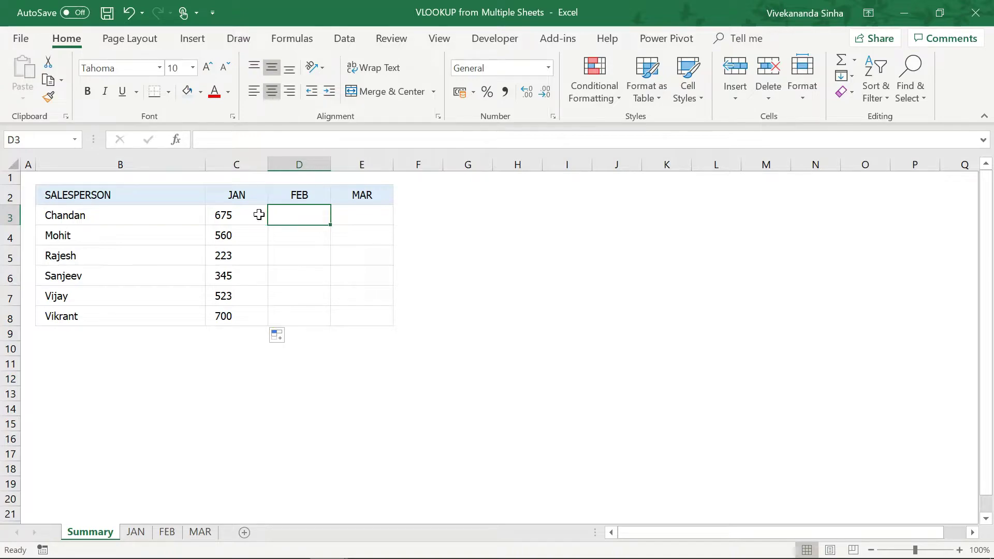
Change the sheet name in C3's formula from JAN to FEB
click(242, 215)
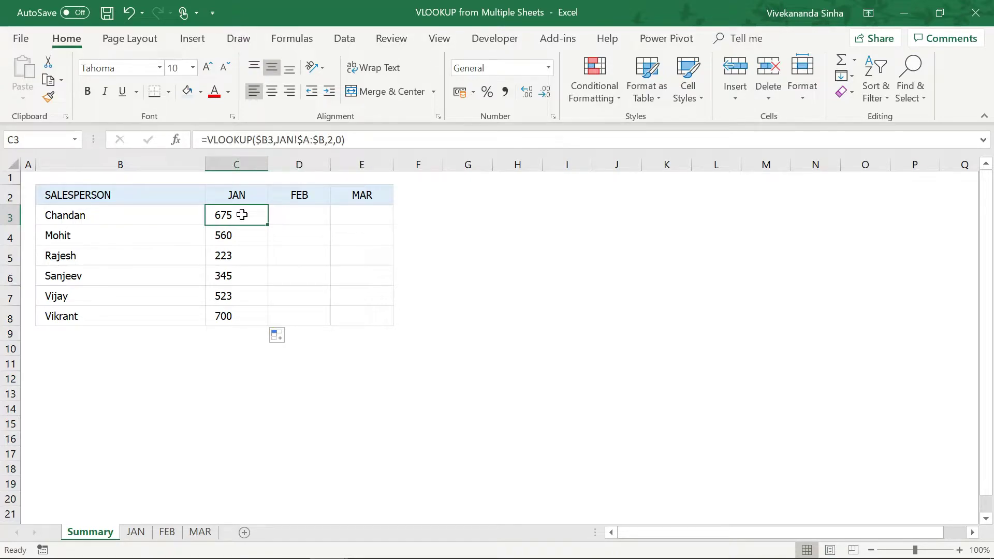
click(277, 140)
drag(278, 140, 325, 139)
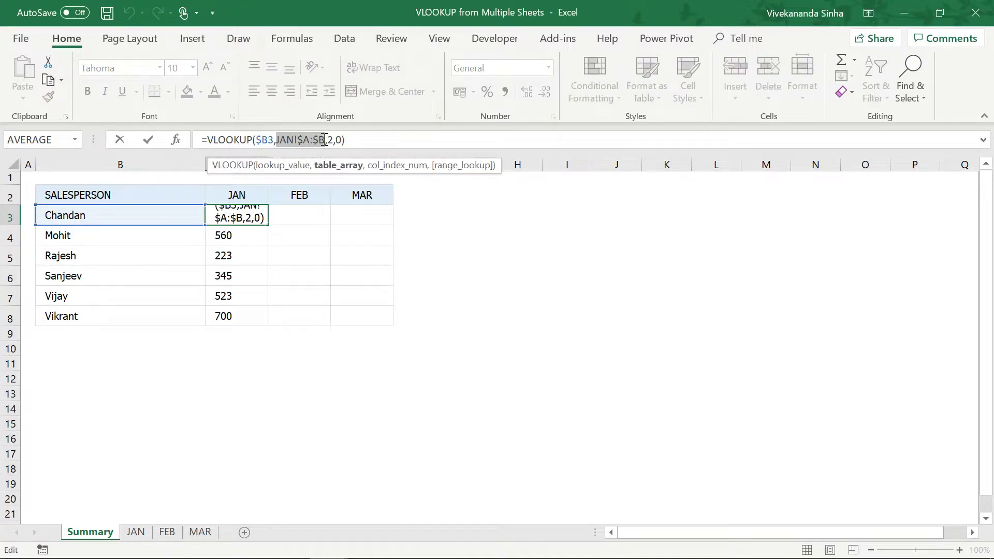
click(294, 140)
key(BackSpace)
key(BackSpace)
key(BackSpace)
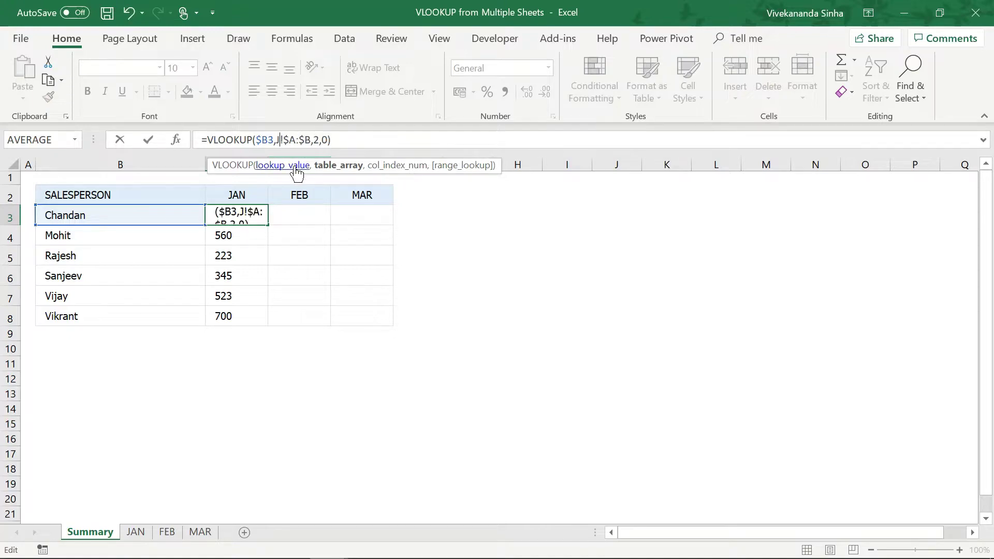
text(FEB)
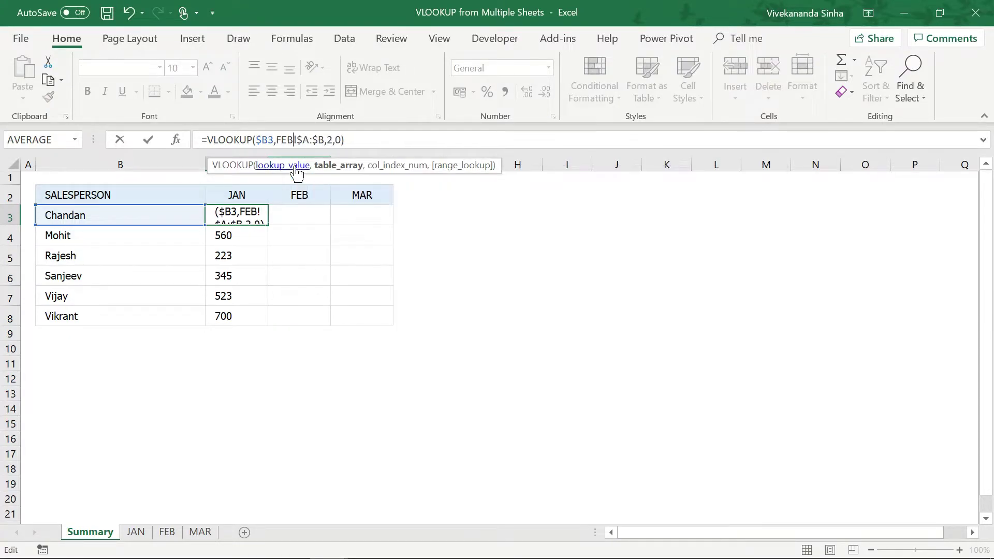
key(Return)
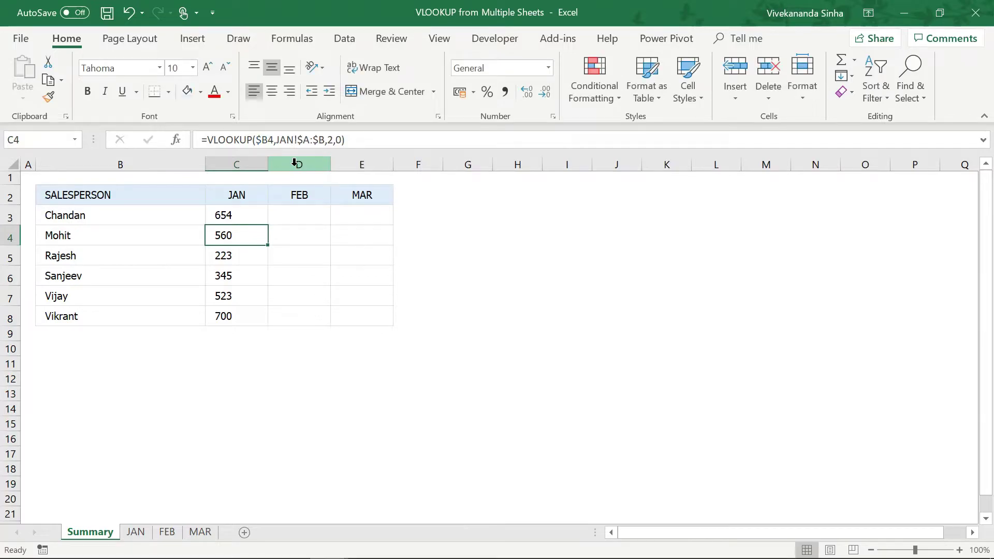
Replace the hard-coded FEB in C3's formula with the header reference C$2
click(252, 212)
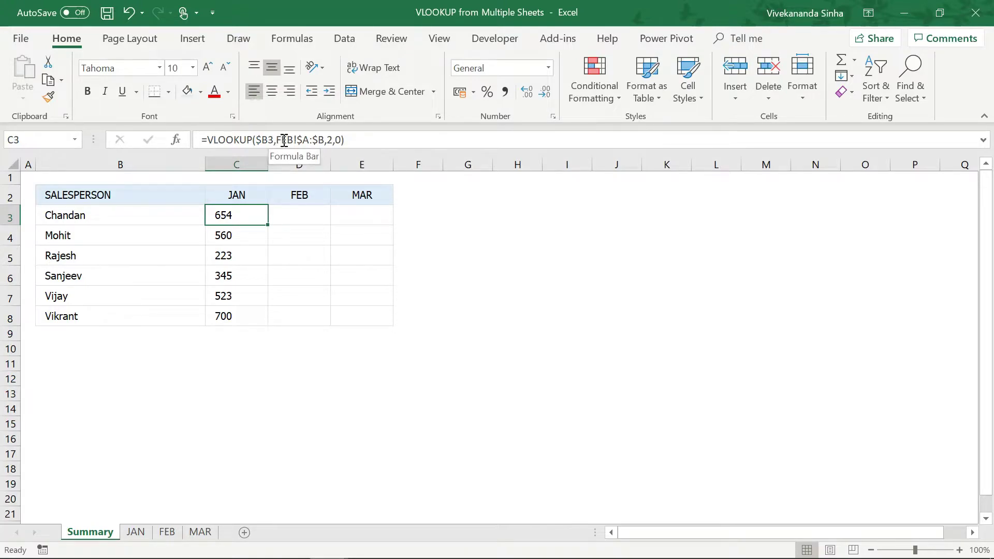
drag(275, 140, 294, 141)
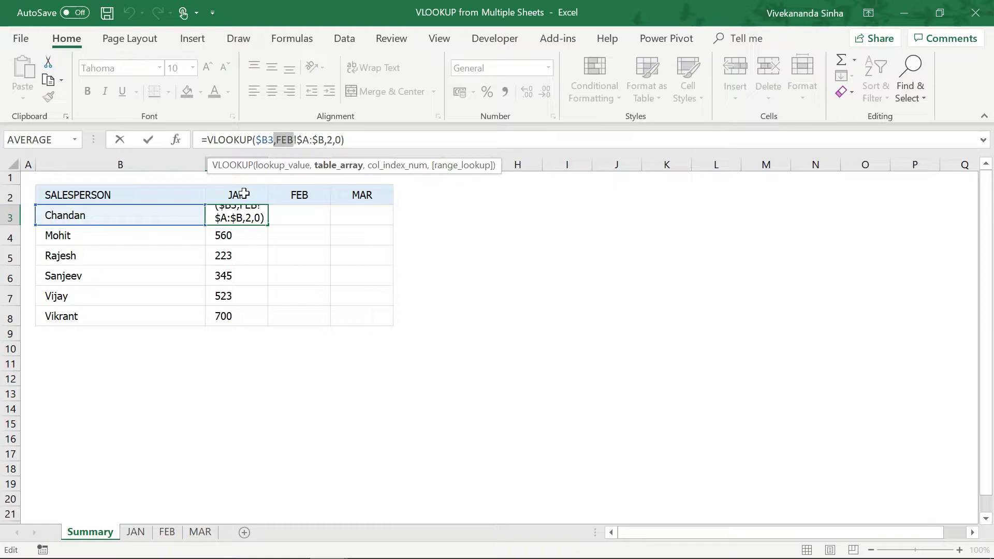
key(Escape)
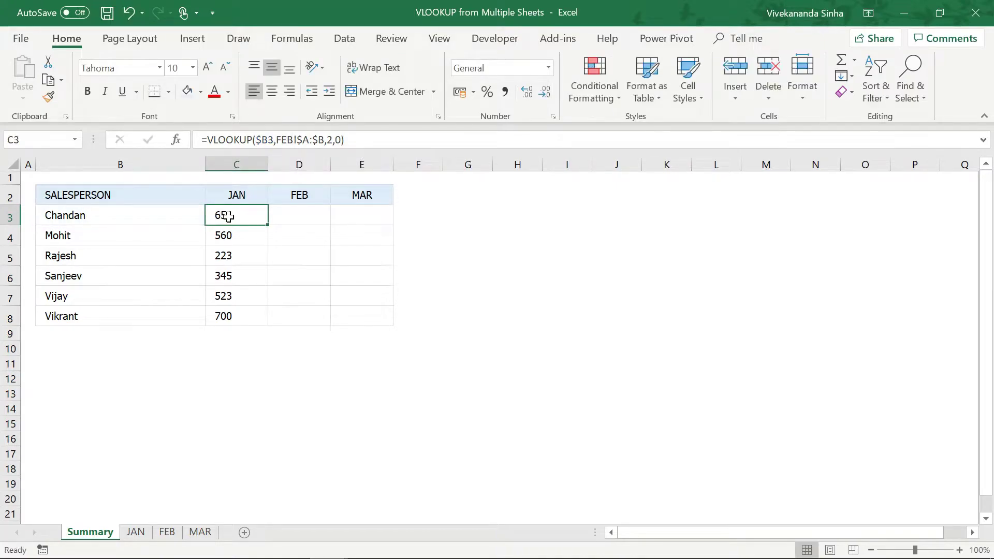
double_click(234, 215)
click(292, 215)
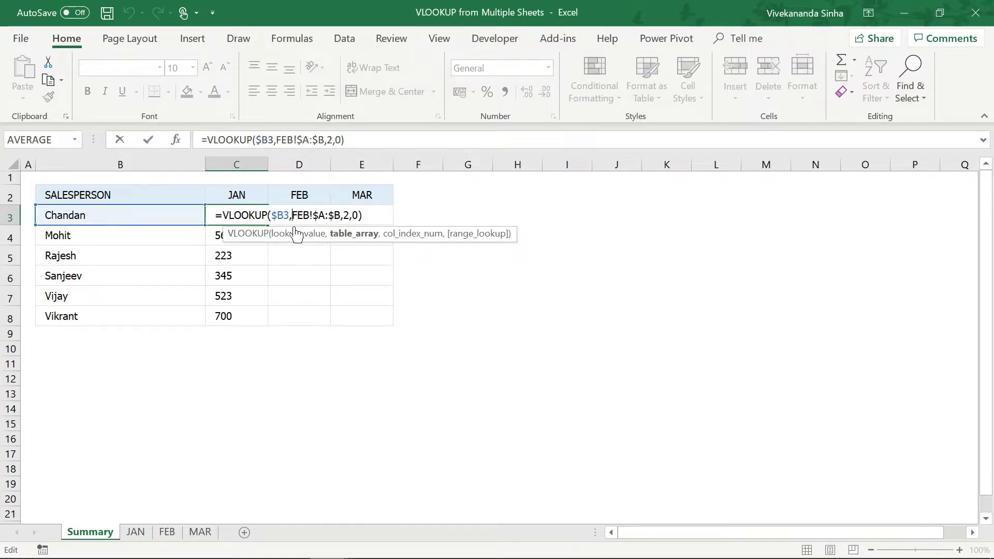
key(Delete)
key(Delete)
key(Delete)
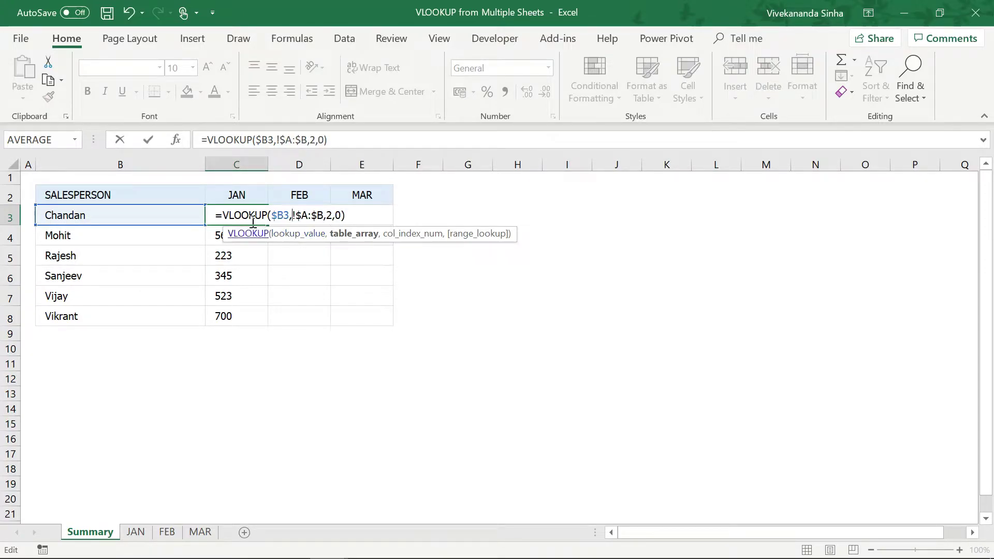
click(234, 197)
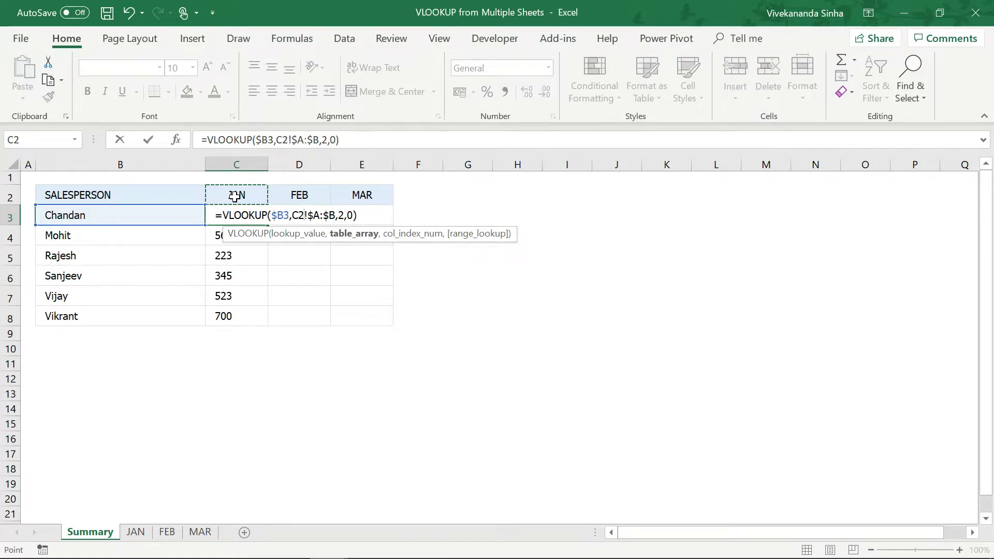
key(F4)
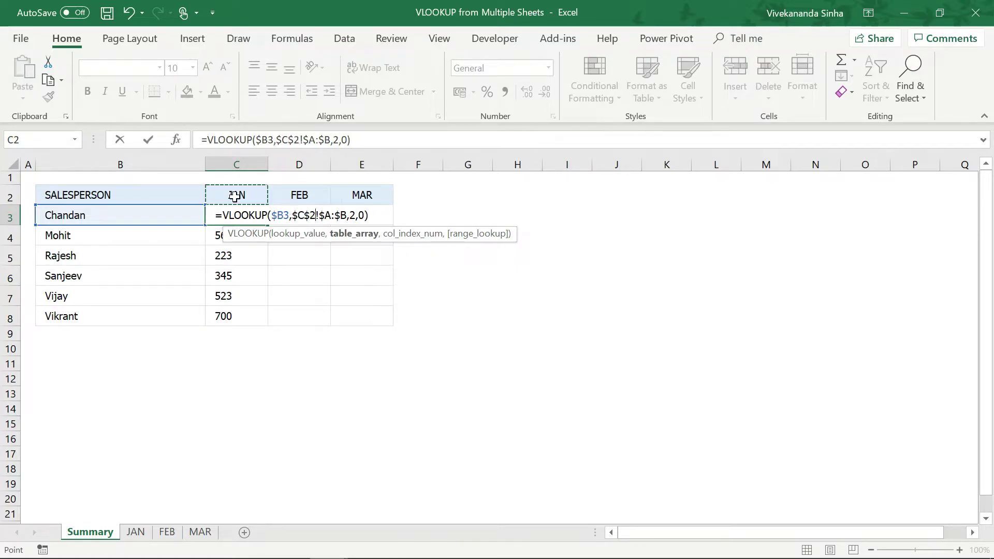
key(F4)
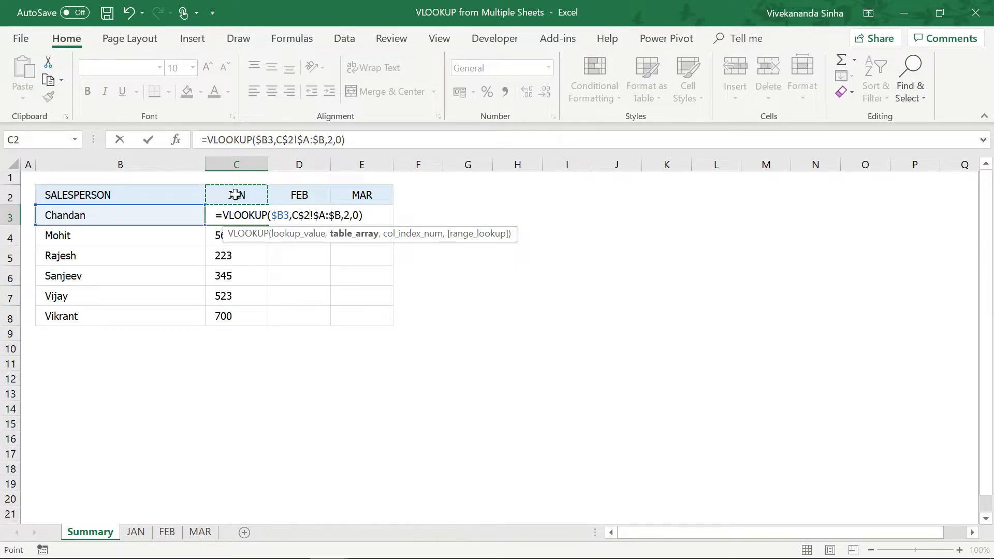
drag(311, 215, 343, 215)
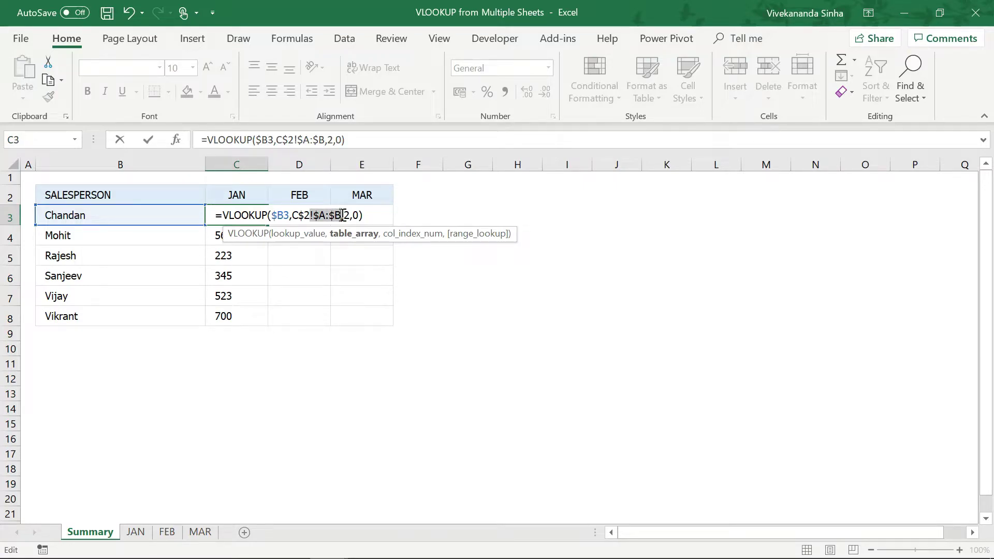
Quote the range as "!$A:$B" and join it to C$2 with &
click(312, 215)
text(")
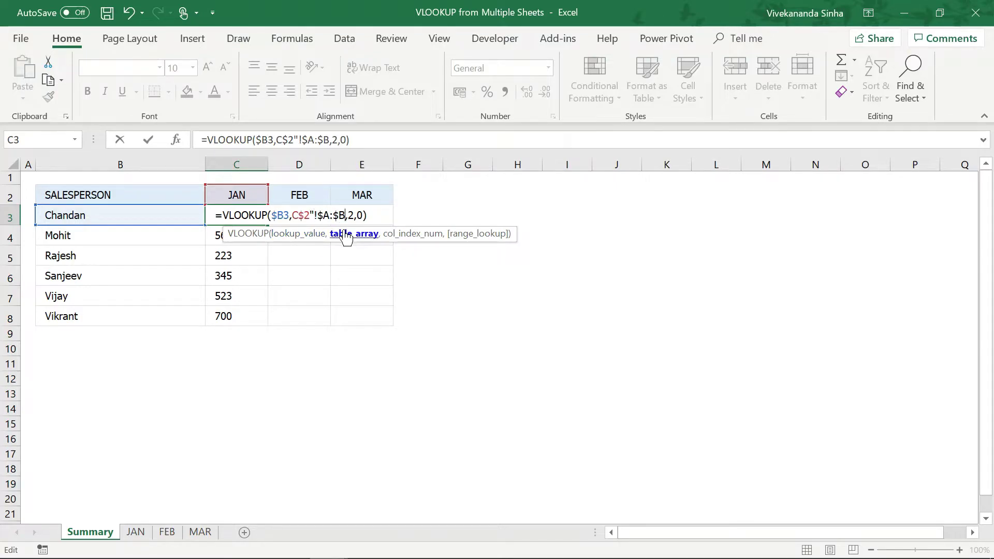
text(")
text(&)
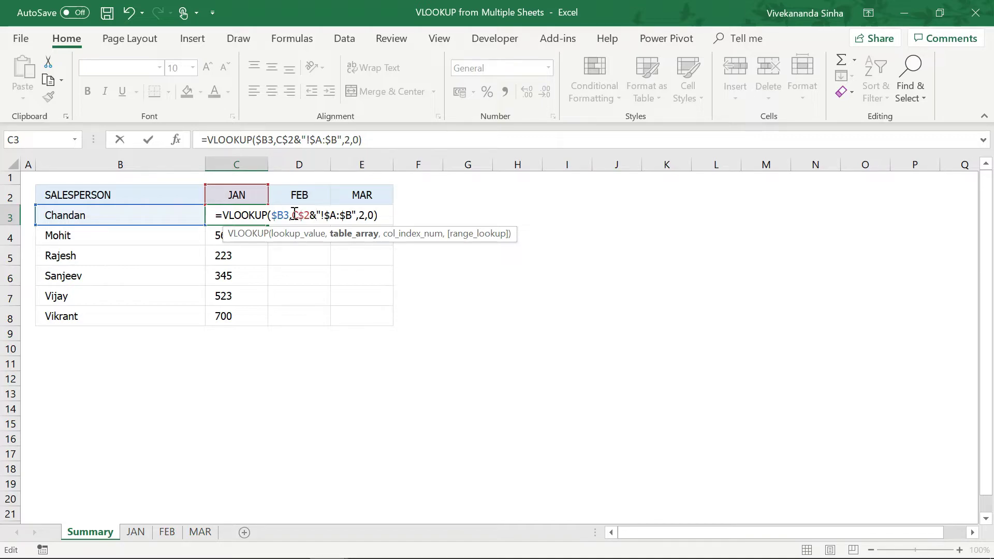
Wrap C$2&"!$A:$B" in INDIRECT() and commit C3, still returning 675
text(in)
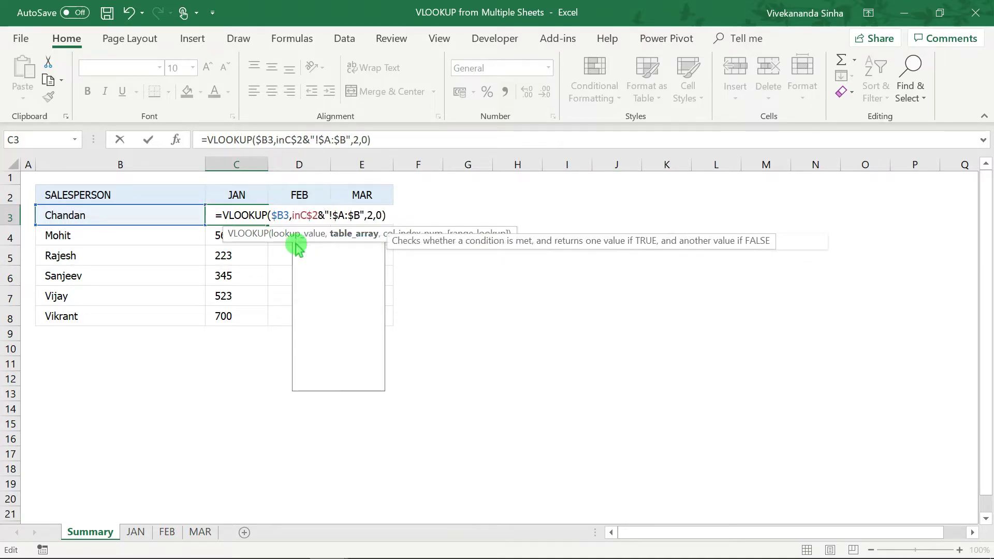
text(direct)
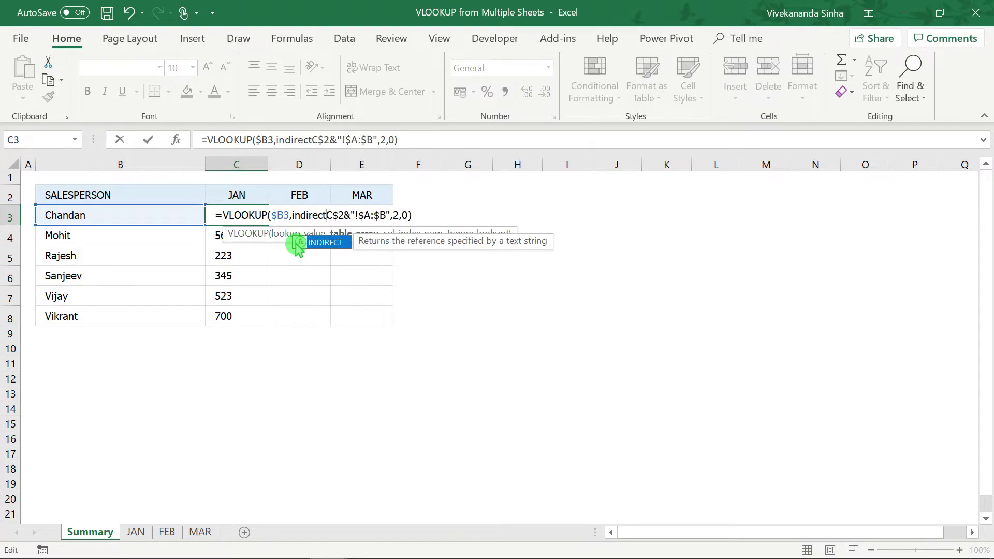
text(()
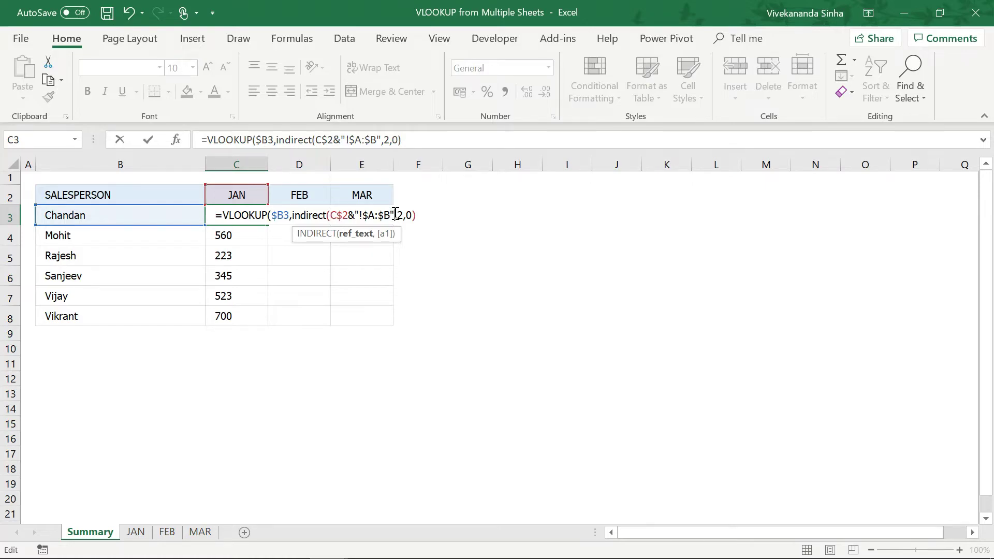
text())
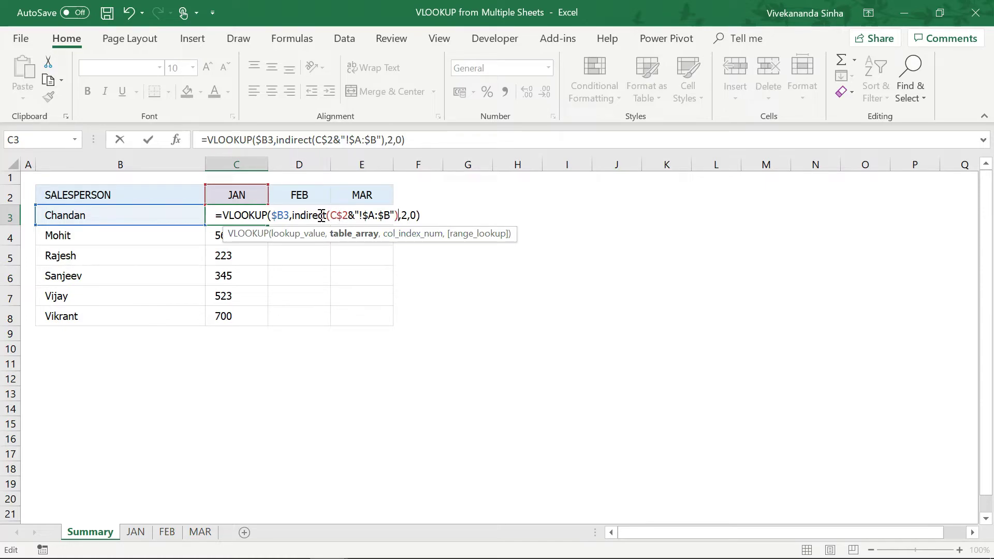
key(Return)
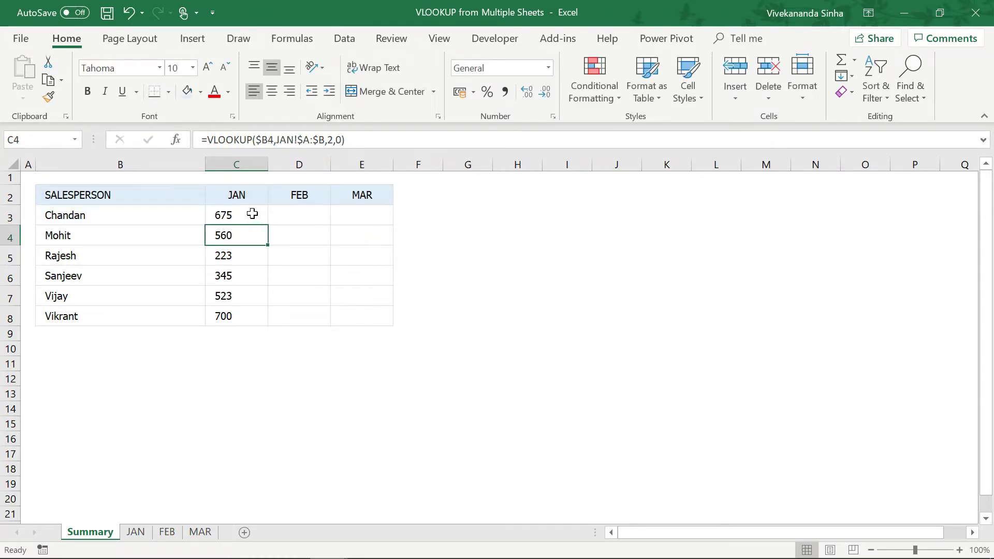
Copy C3's INDIRECT lookup across C3:E8 for JAN, FEB and MAR, then view the MAR sheet
click(252, 214)
key(ctrl+c)
key(shift+Right)
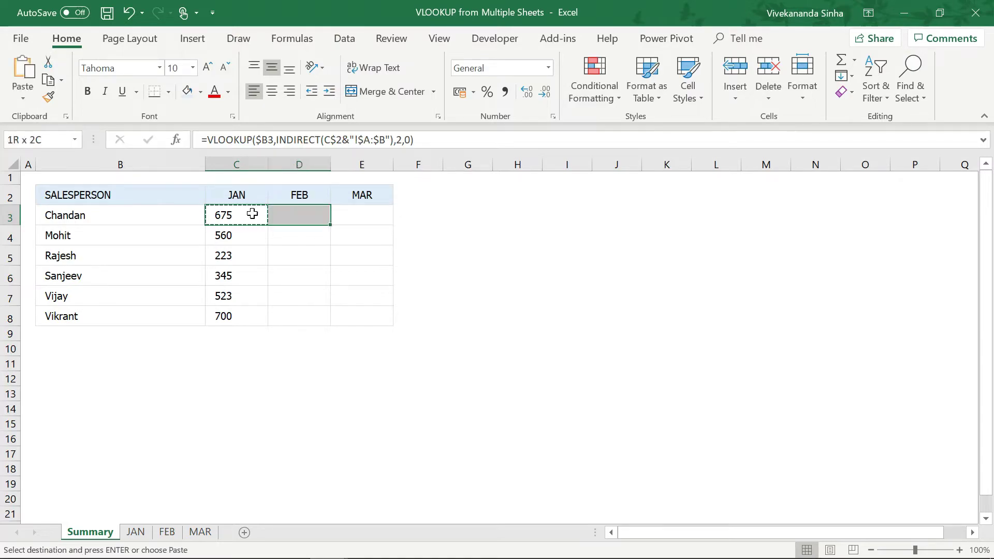
key(shift+Right)
key(shift+Down)
key(shift+Down)
key(shift+Down)
key(shift+Down)
key(shift+Down)
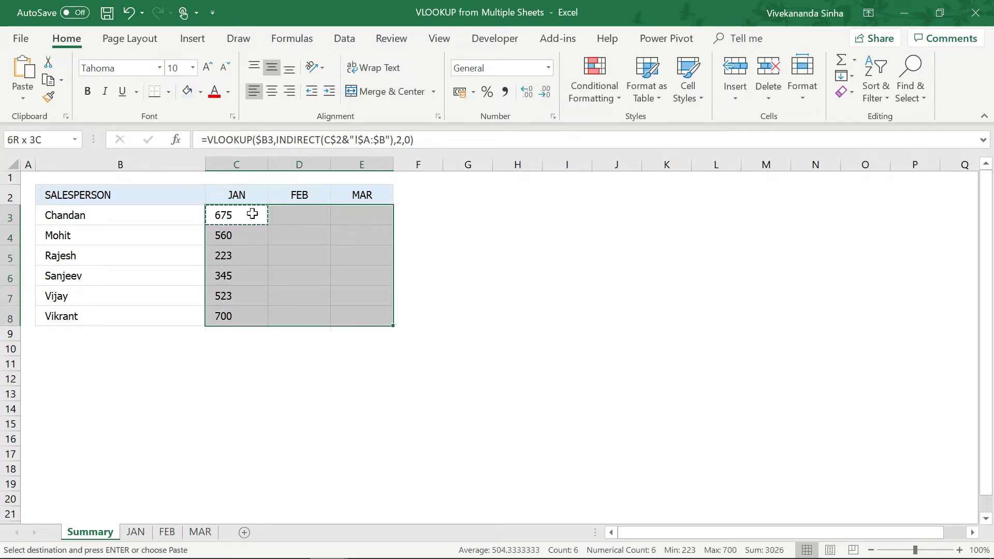
key(ctrl+v)
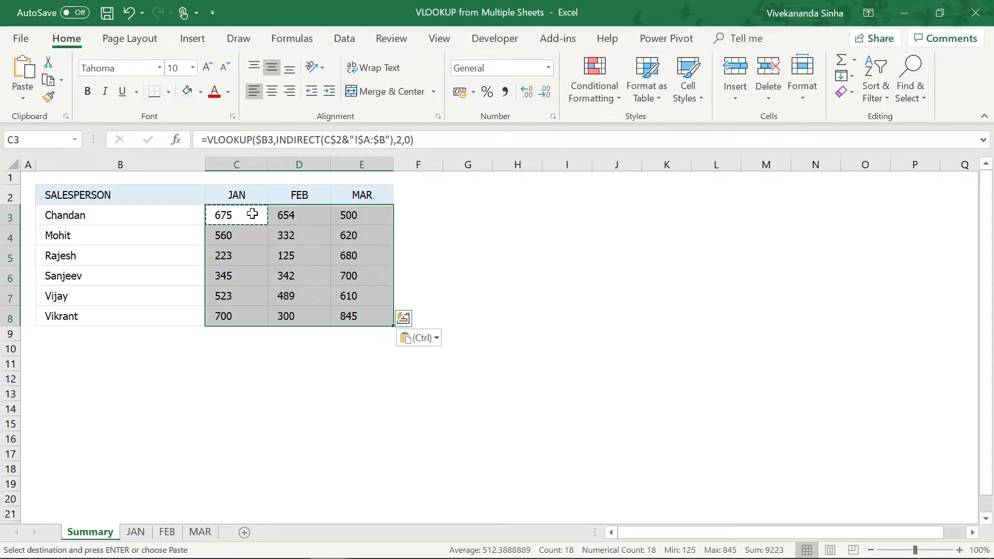
click(301, 215)
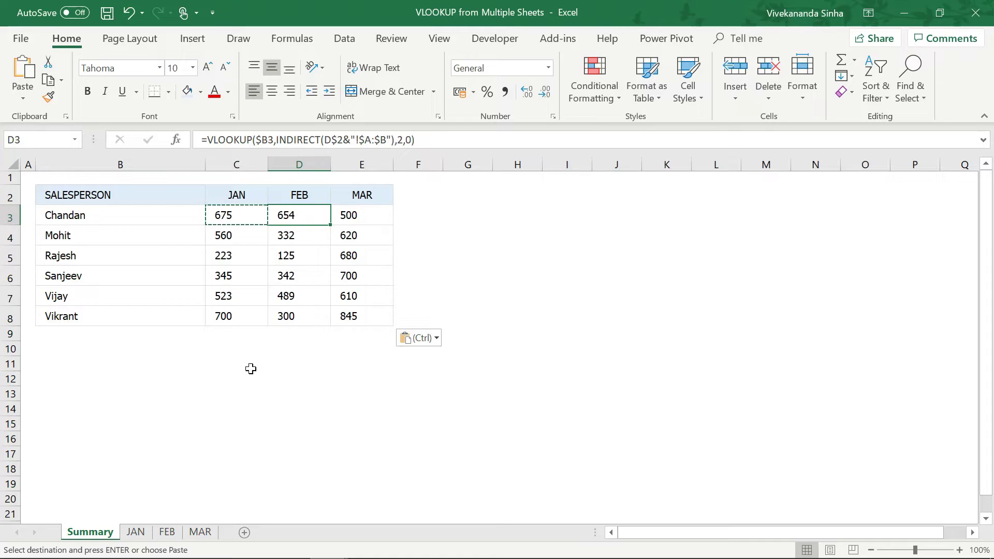
click(200, 532)
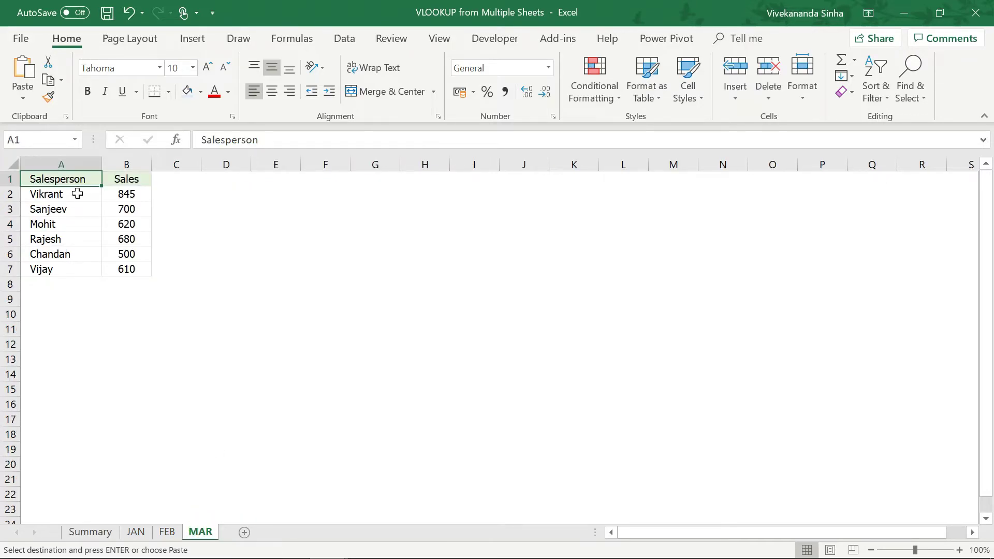
Add a new worksheet named APR after MAR
click(245, 532)
double_click(234, 531)
text(A)
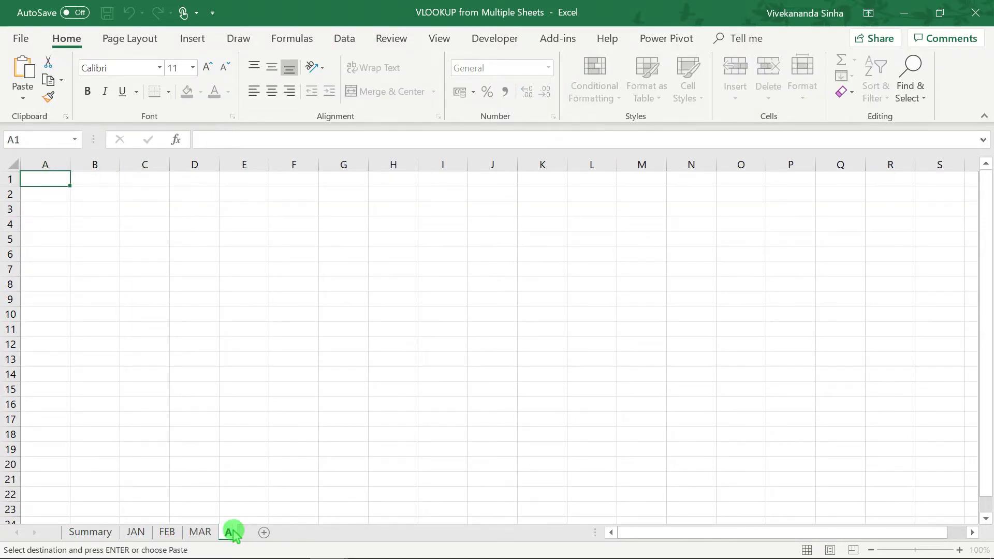
text(PR)
click(234, 532)
Copy MAR's columns A:B salesperson table into the APR sheet
click(200, 532)
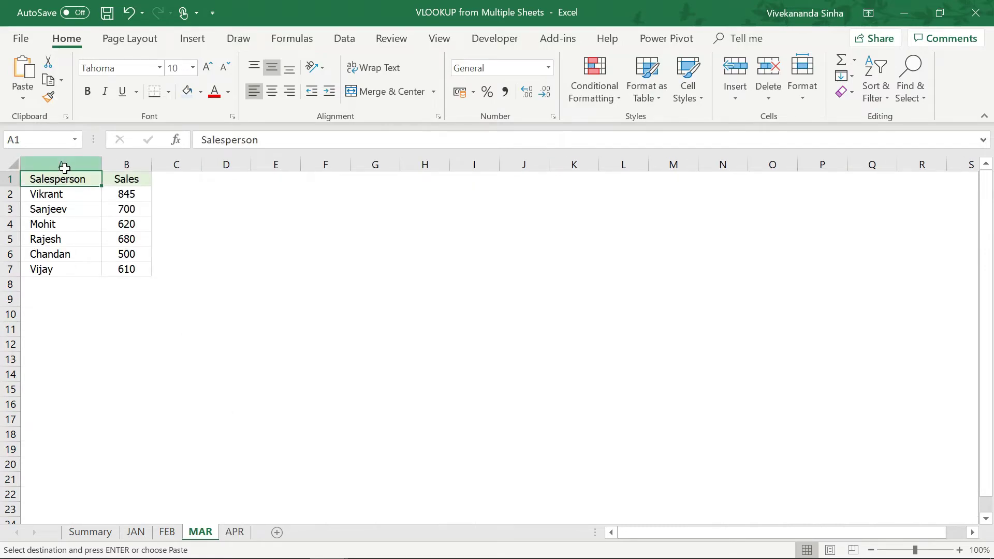
drag(63, 165, 115, 166)
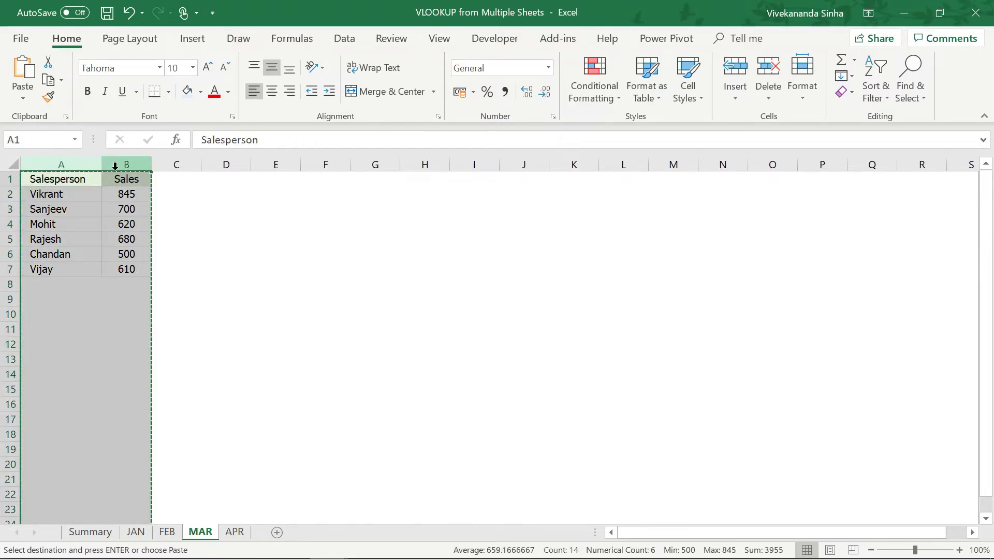
click(234, 532)
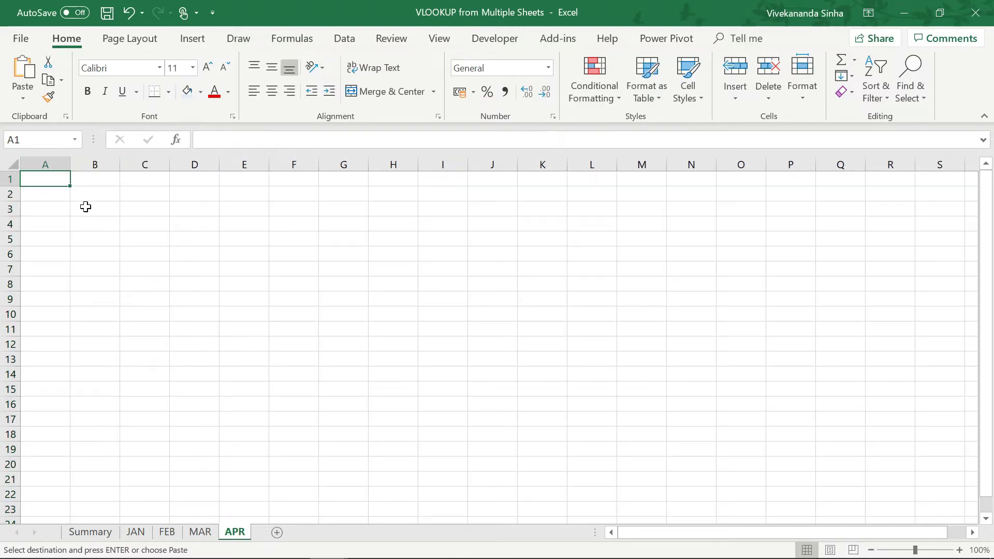
click(57, 162)
key(ctrl+v)
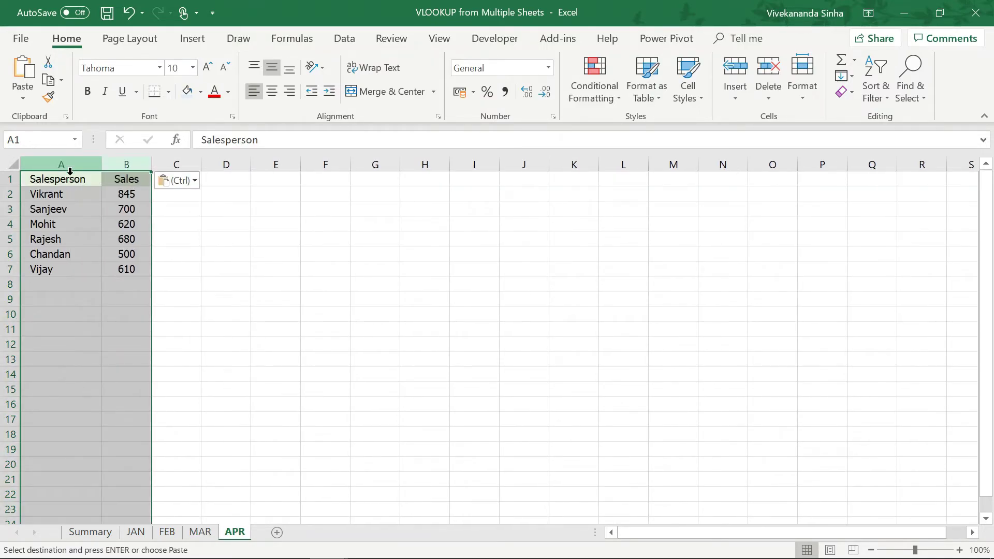
Enter APR sales values 1 through 6 in B2:B7, then return to Summary
click(115, 193)
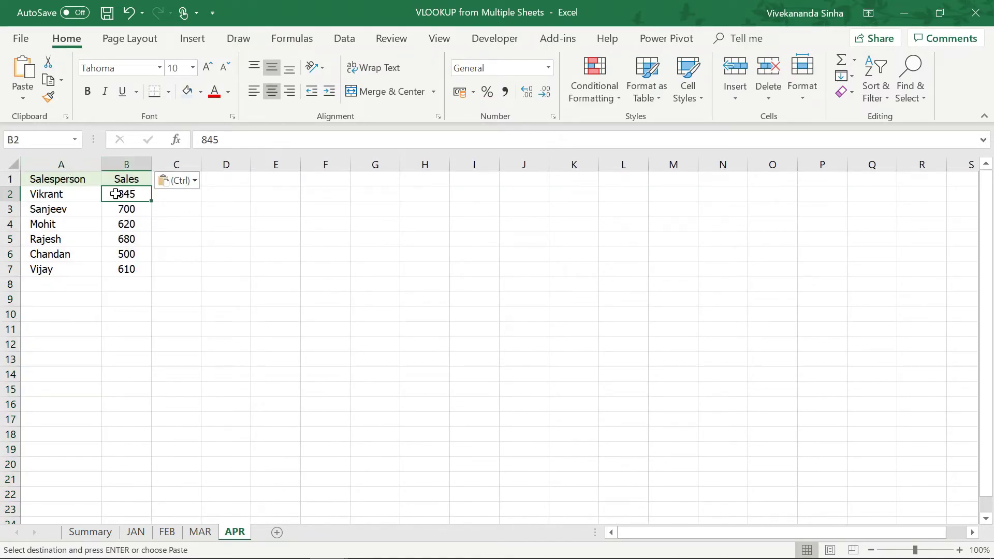
text(1 2)
key(Return)
text(3)
key(Return)
text(4)
key(Return)
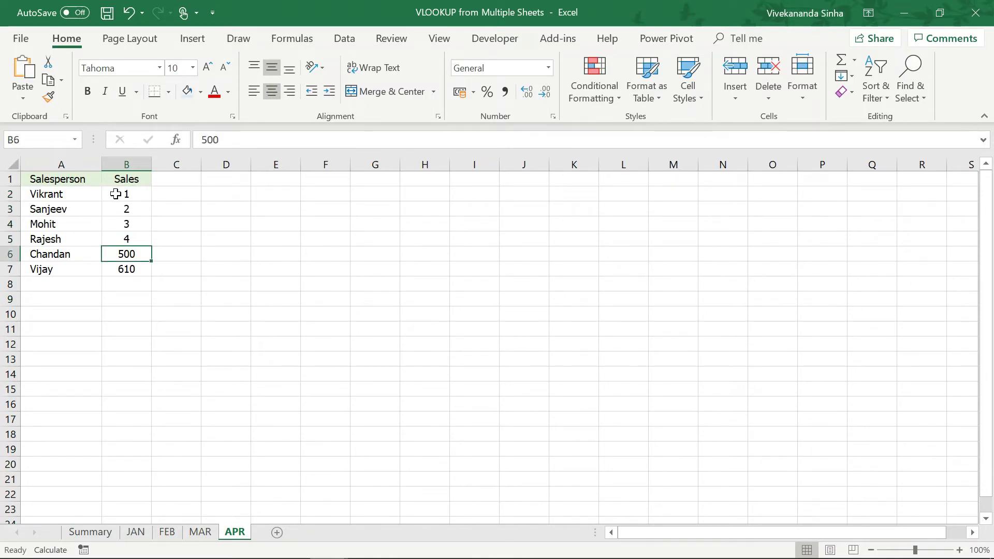
text(5)
key(Return)
text(6)
key(Return)
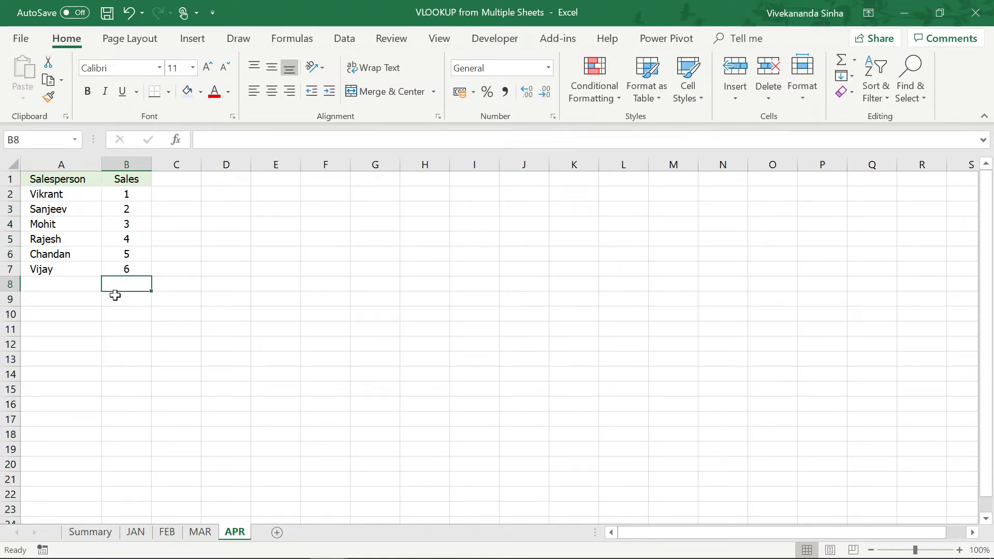
click(92, 529)
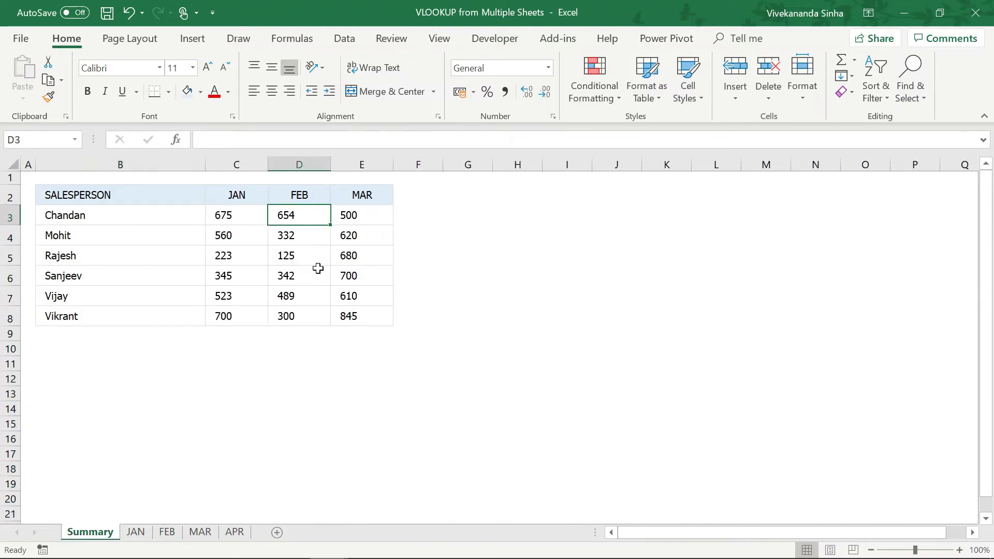
Duplicate the MAR column into column F and retitle F2 as APR, returning 5, 3, 4, 2, 6, 1
click(374, 164)
key(ctrl+c)
click(409, 163)
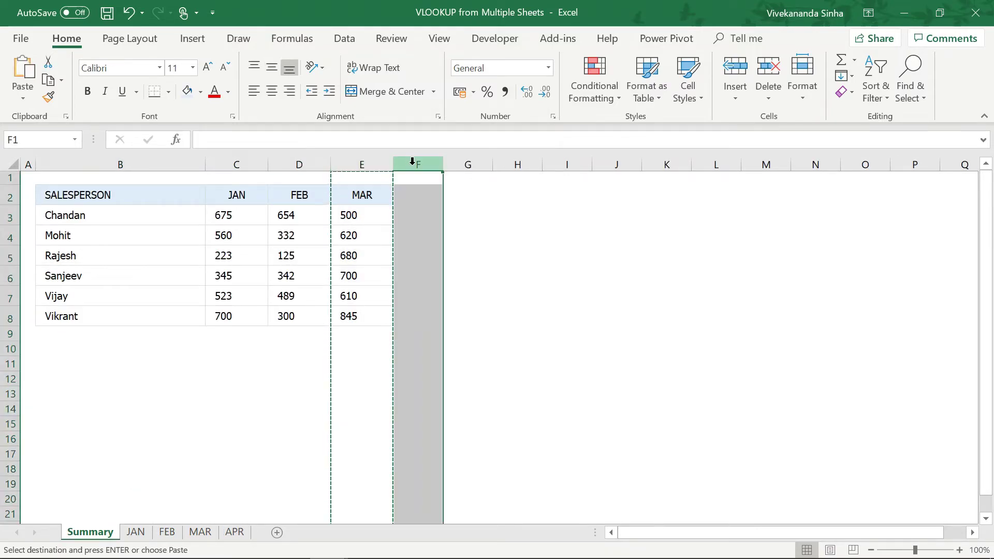
key(ctrl+v)
click(424, 194)
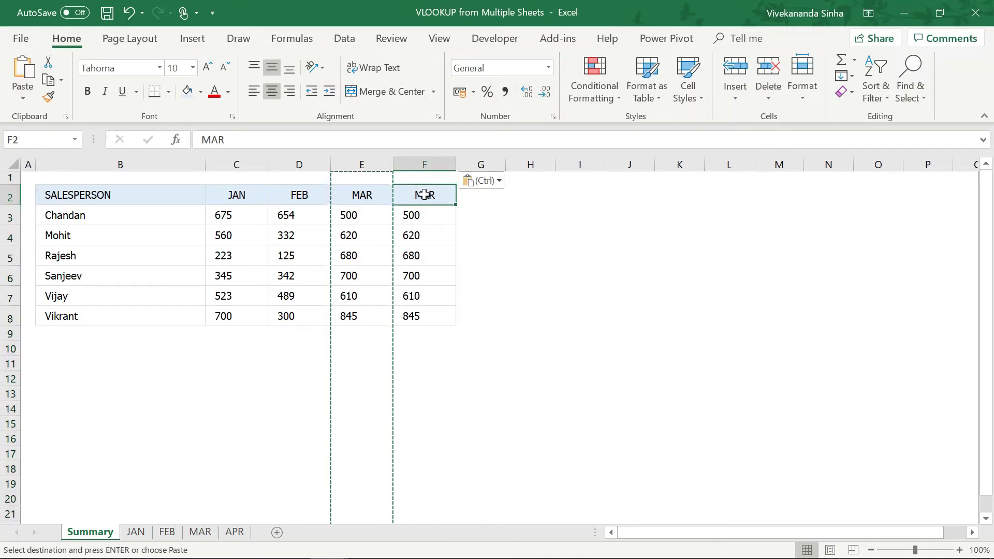
text(APR)
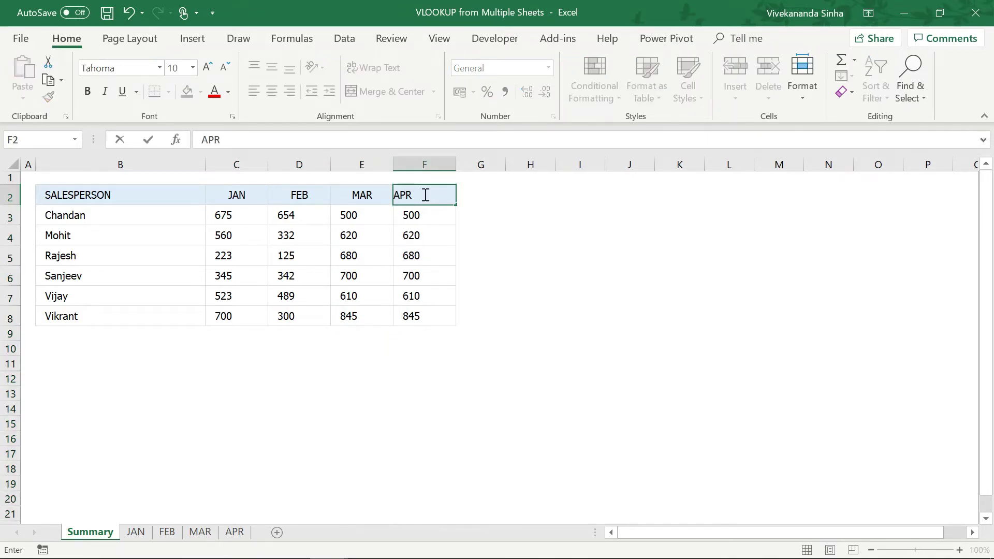
key(Return)
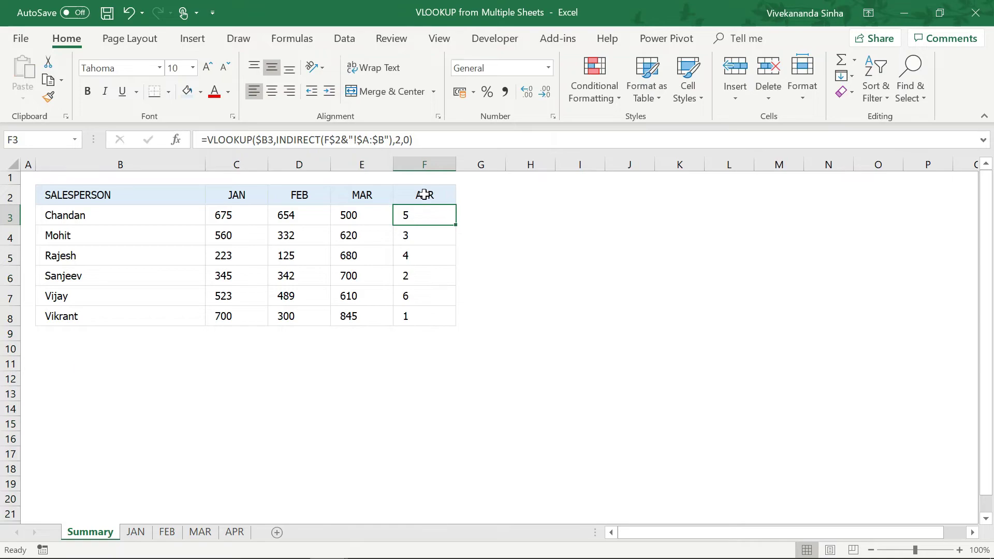